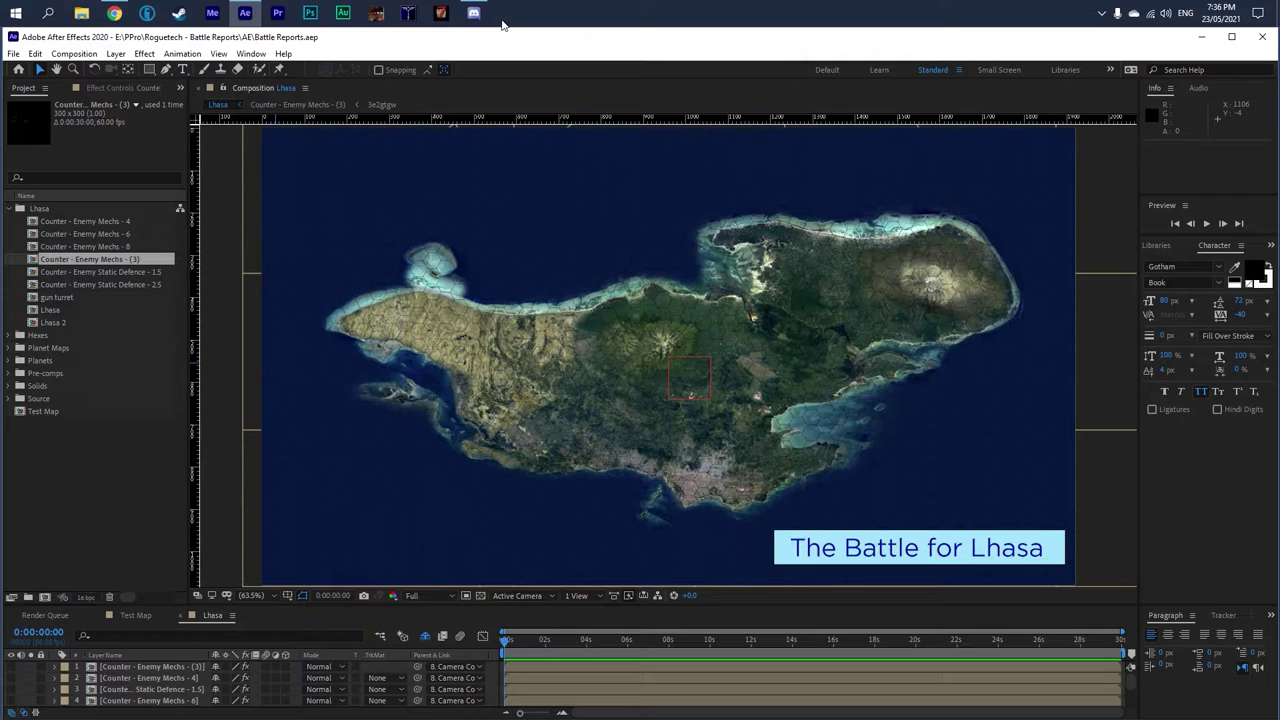
- Switch to Chrome and show the Attack & Destroy channel's Community posts on YouTube
left_click(115, 13)
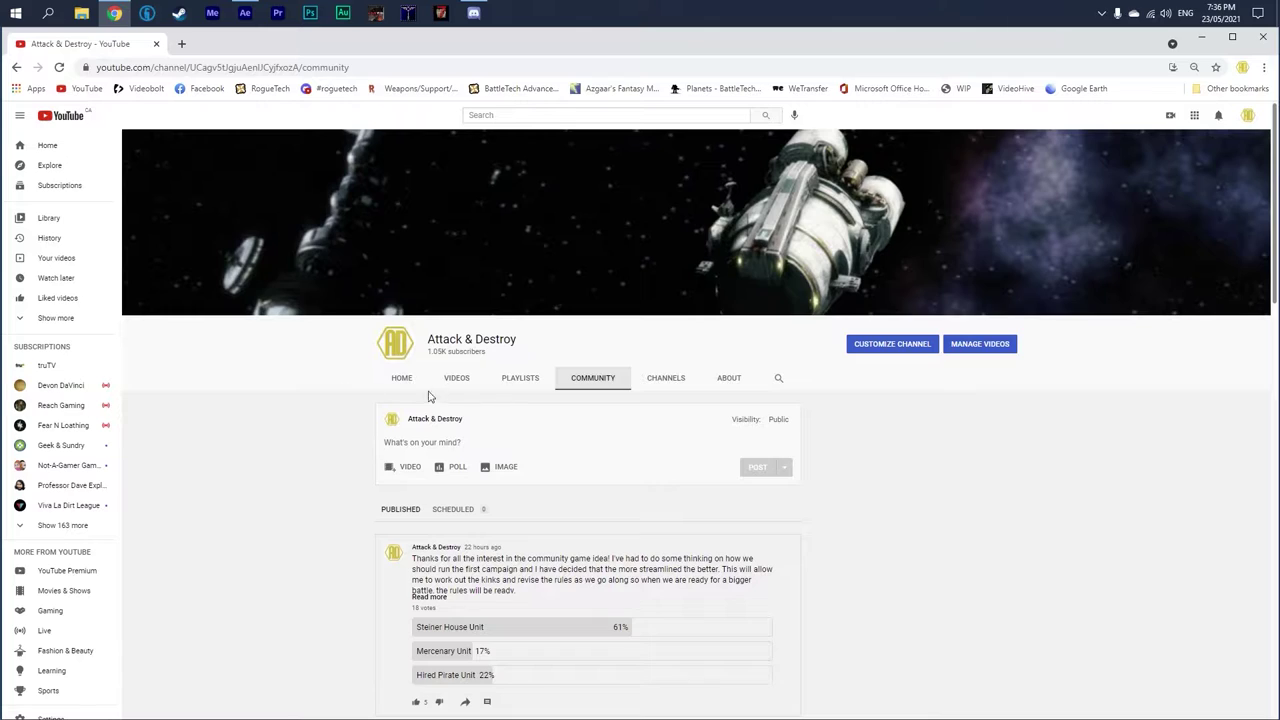
left_click(470, 385)
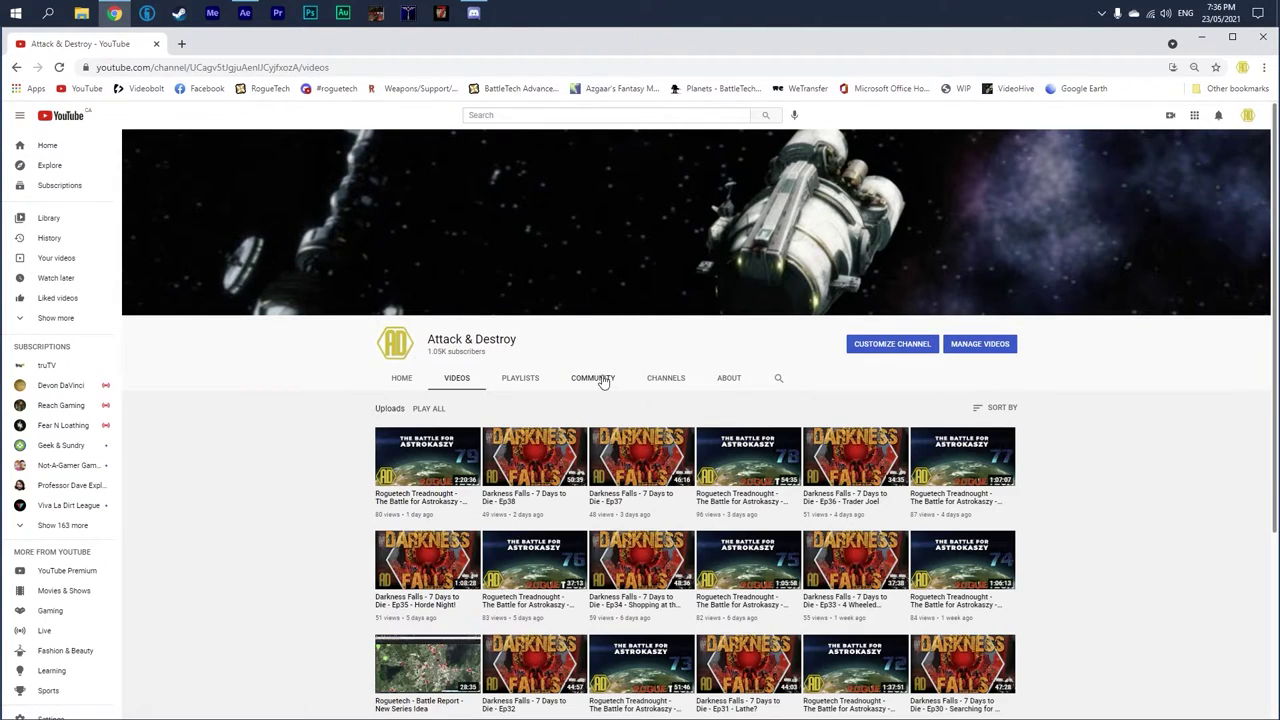
left_click(601, 381)
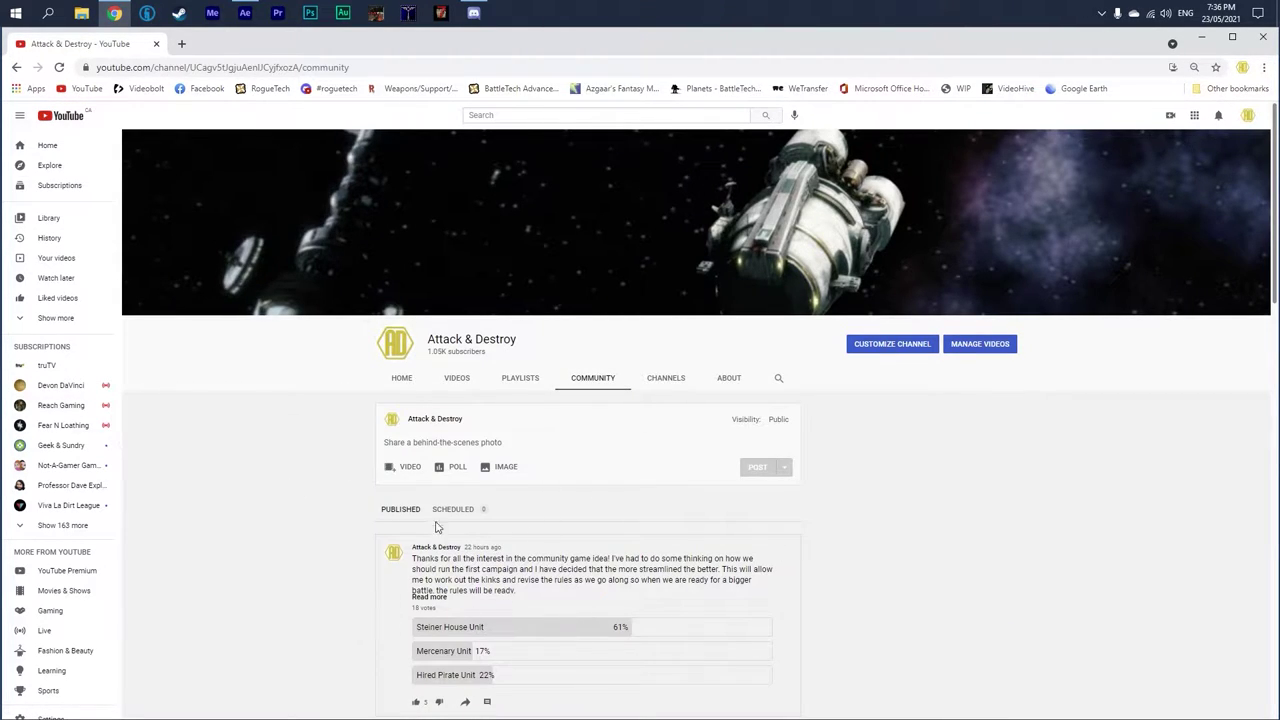
- Review the channel's community polls on the scenario type, favourite and least favourite houses, matchup and unit type
scroll(700, 505, "down", 3)
scroll(748, 516, "down", 10)
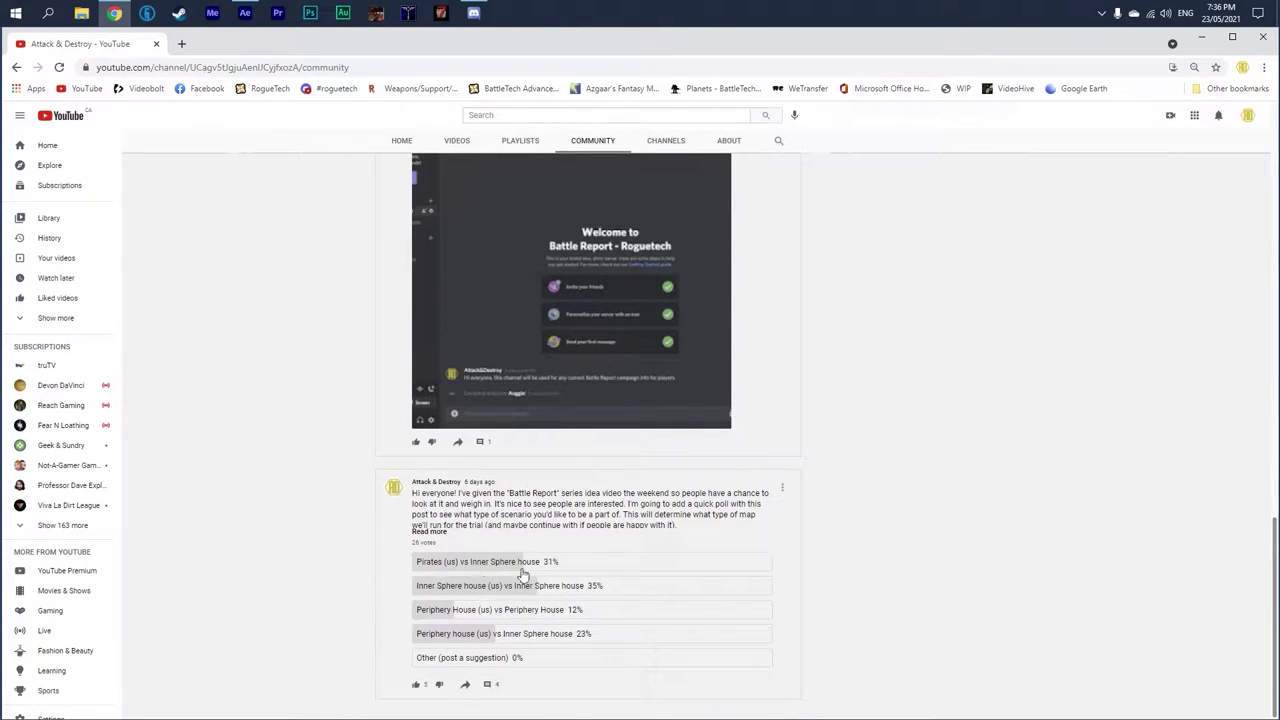
scroll(737, 578, "up", 5)
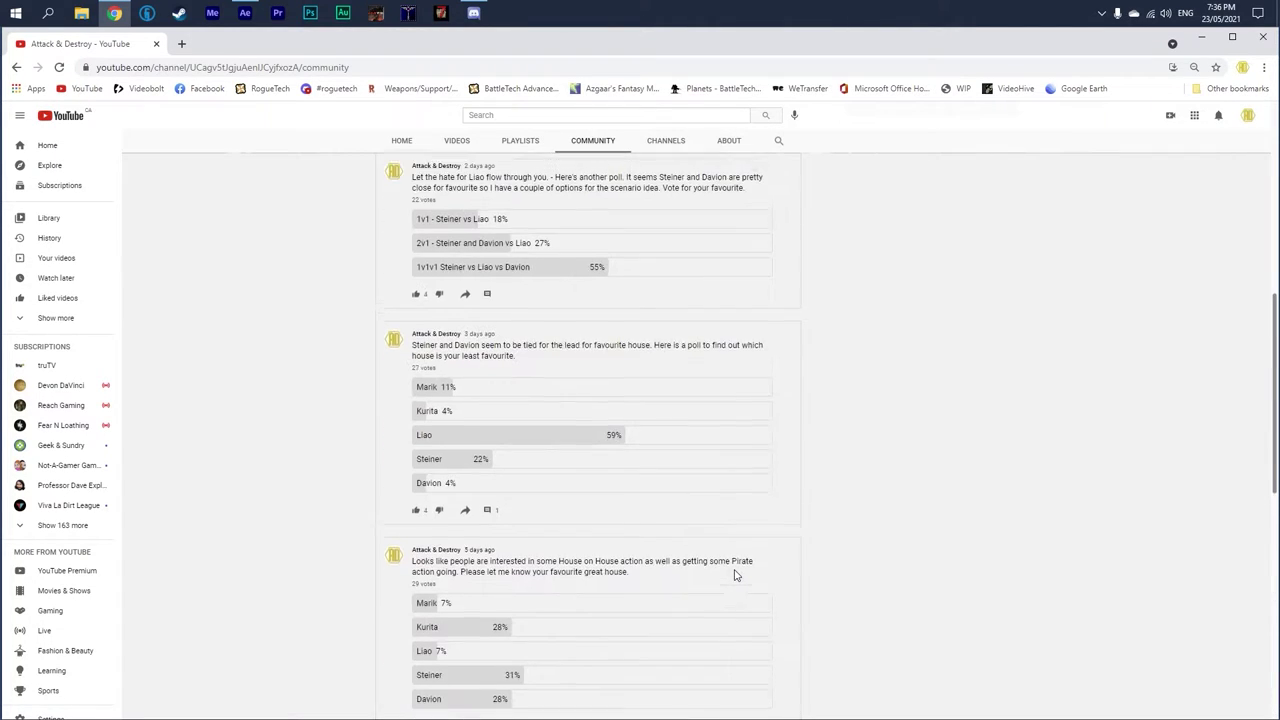
scroll(737, 576, "up", 10)
scroll(737, 576, "down", 11)
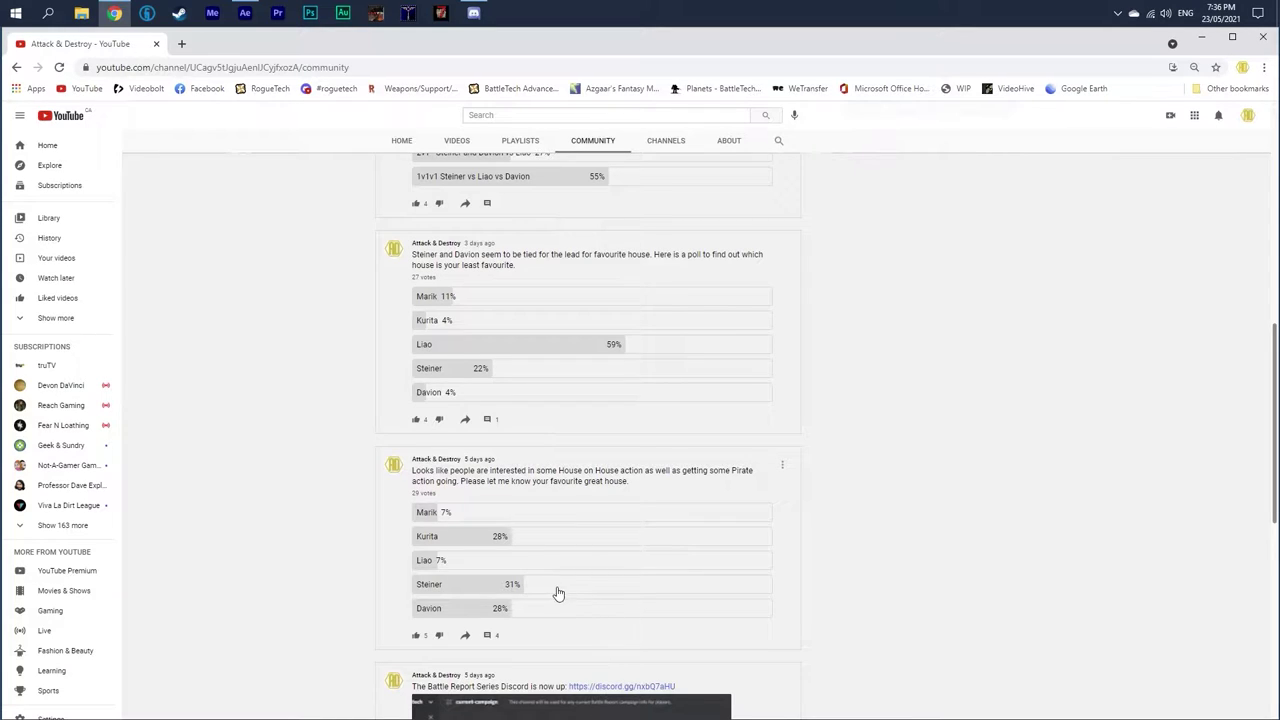
scroll(578, 556, "up", 2)
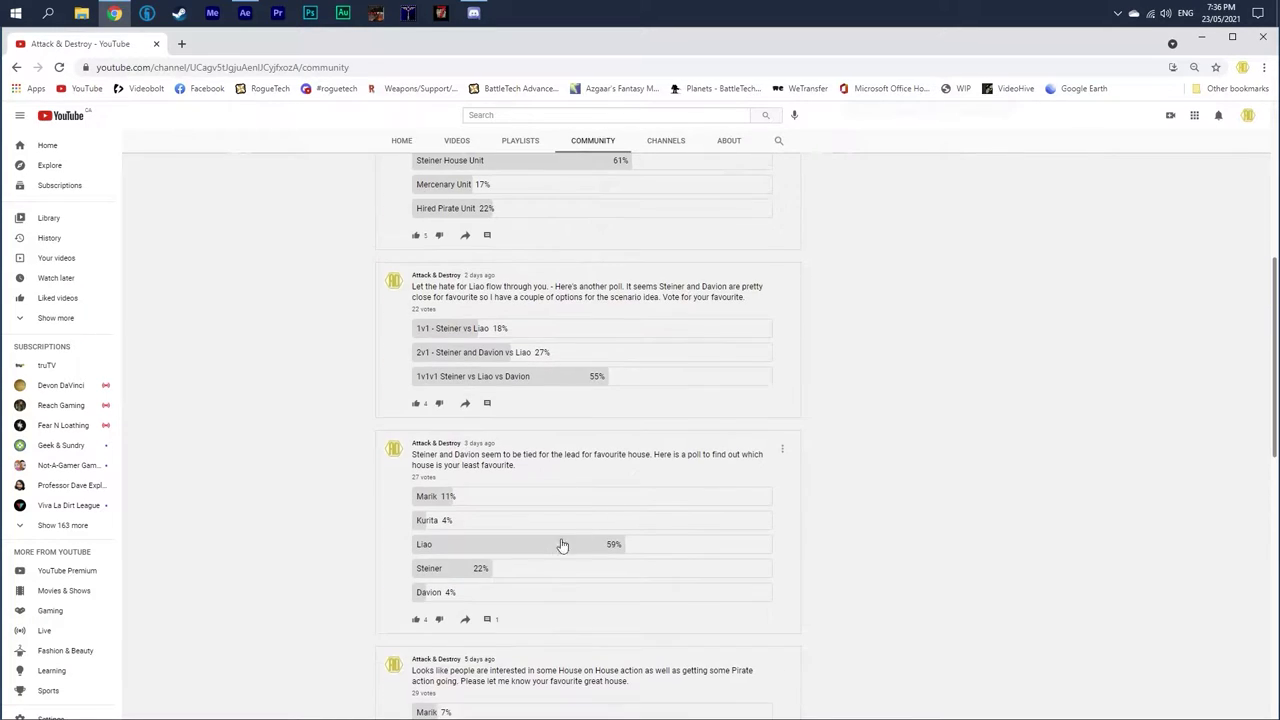
scroll(548, 567, "up", 2)
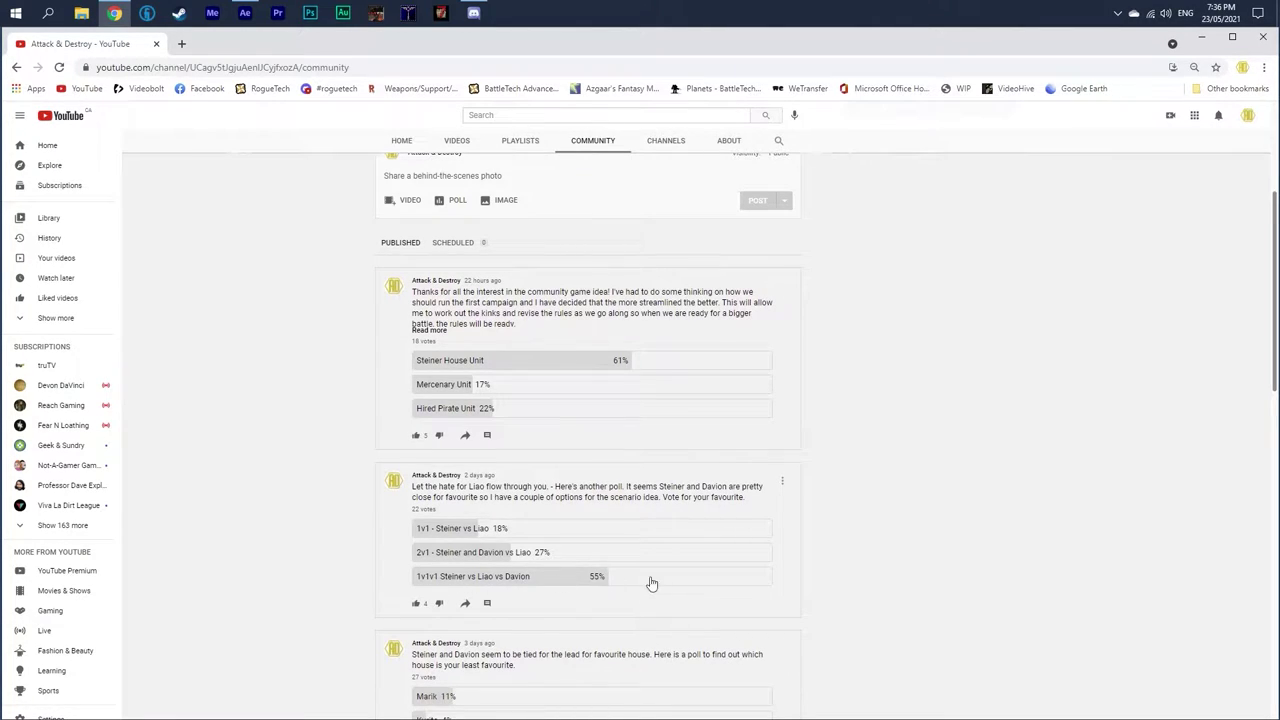
scroll(677, 582, "down", 6)
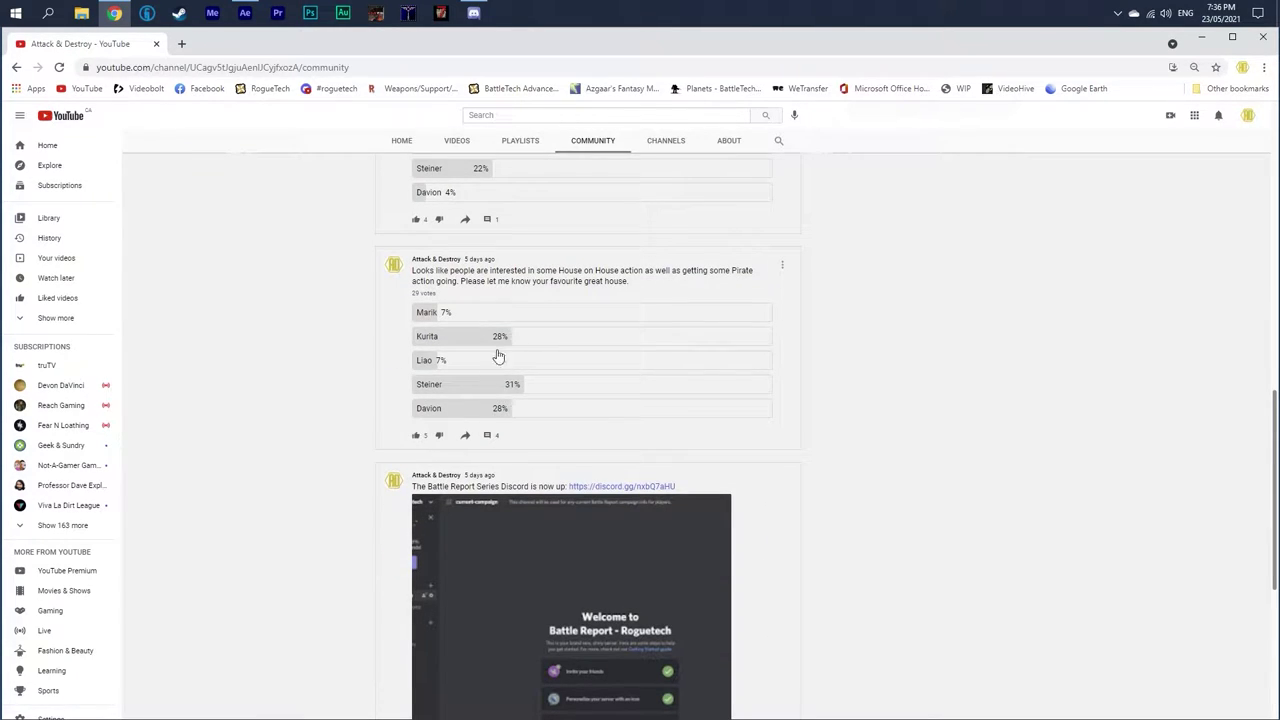
scroll(838, 473, "up", 3)
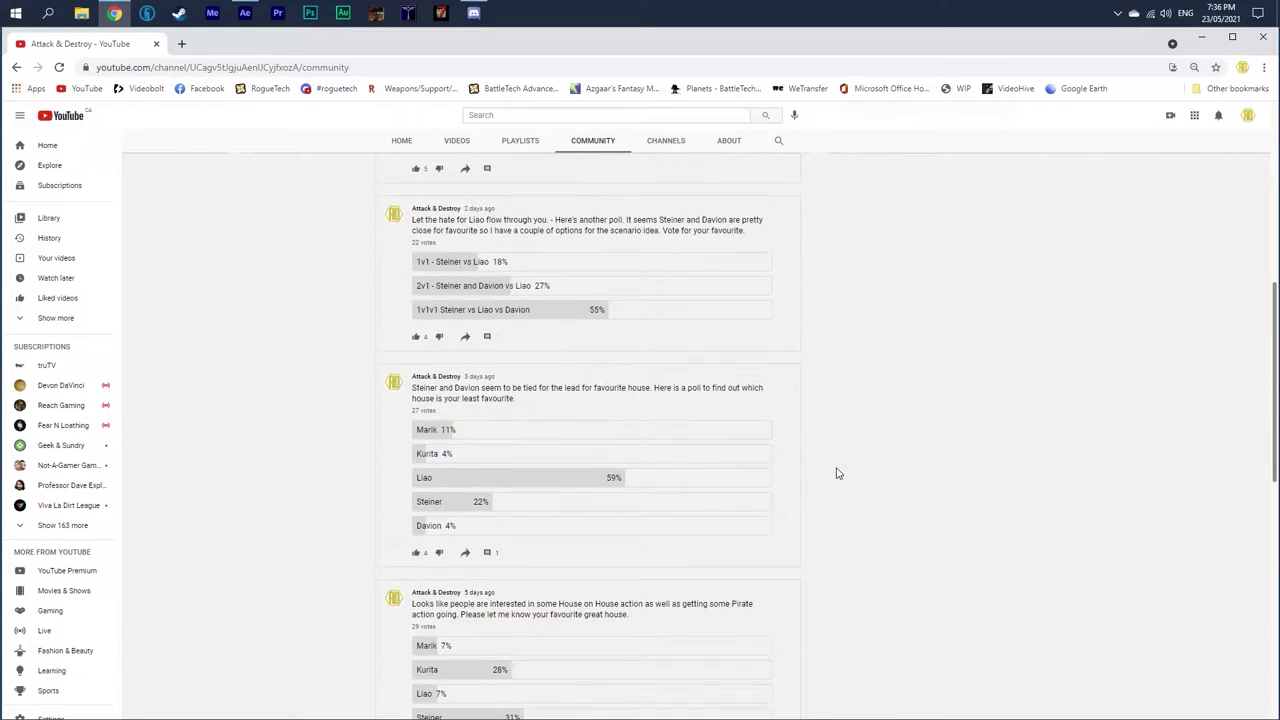
scroll(838, 473, "up", 2)
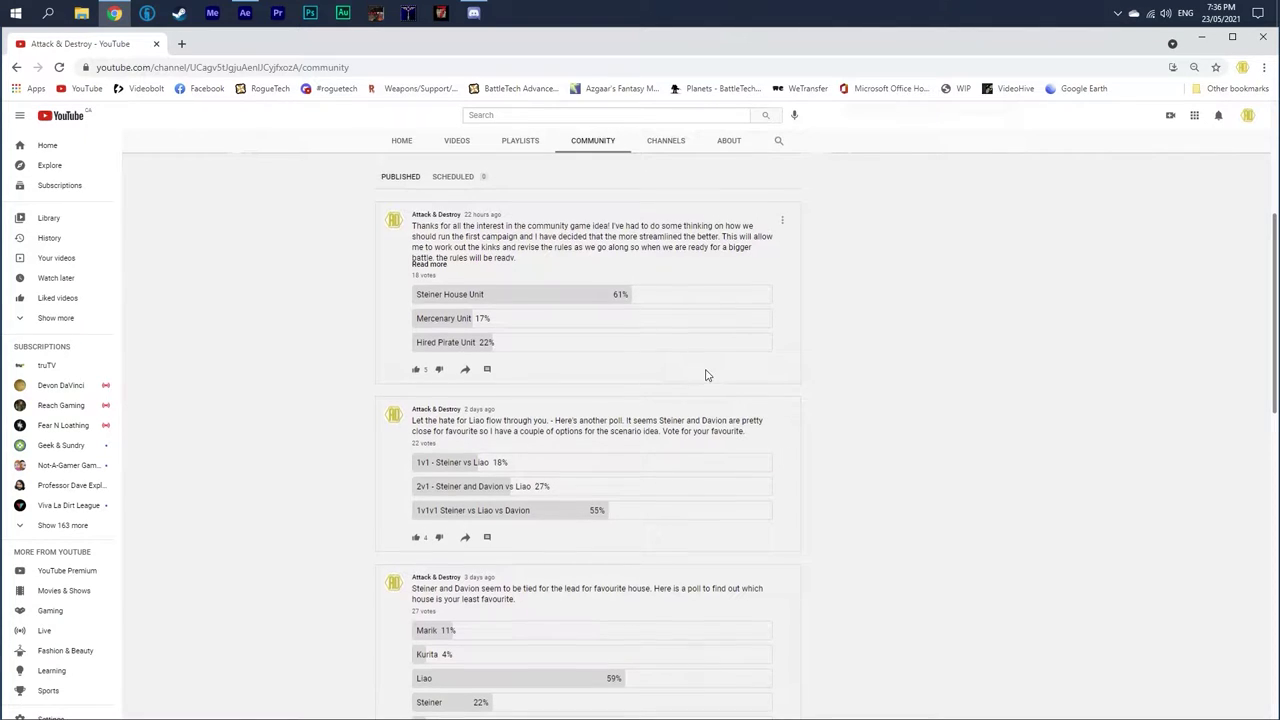
scroll(707, 374, "up", 1)
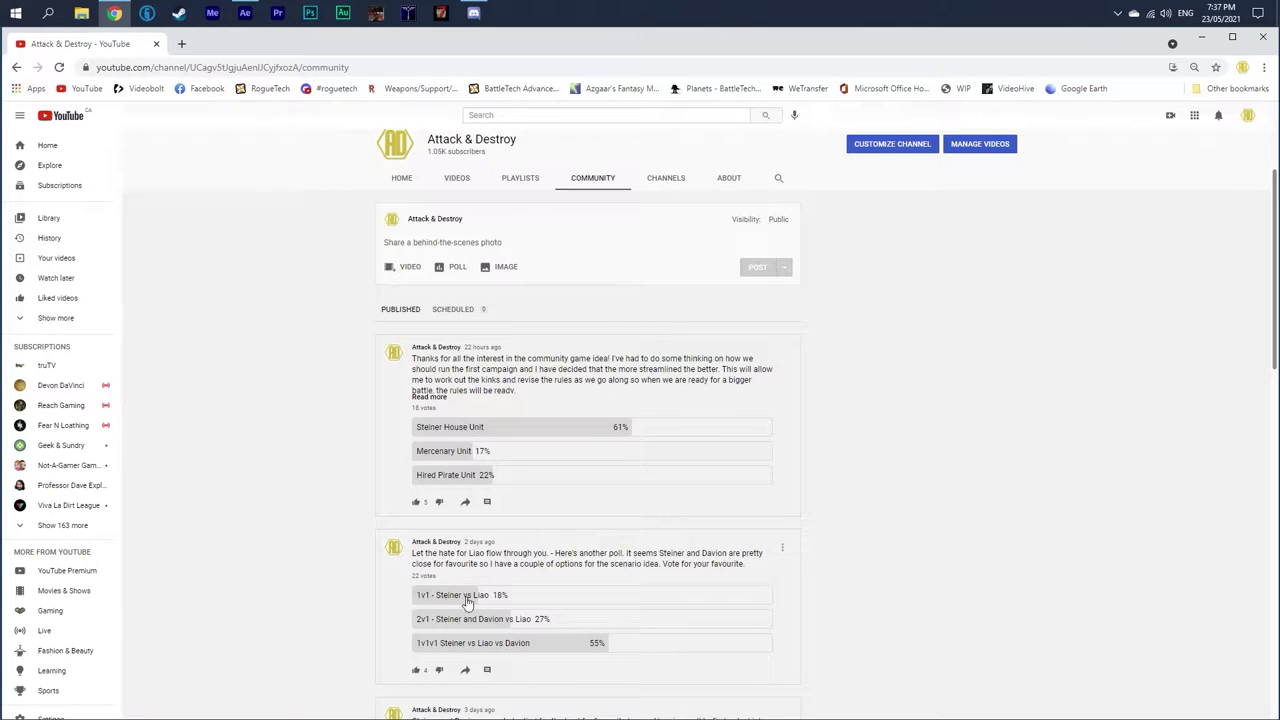
scroll(450, 610, "down", 10)
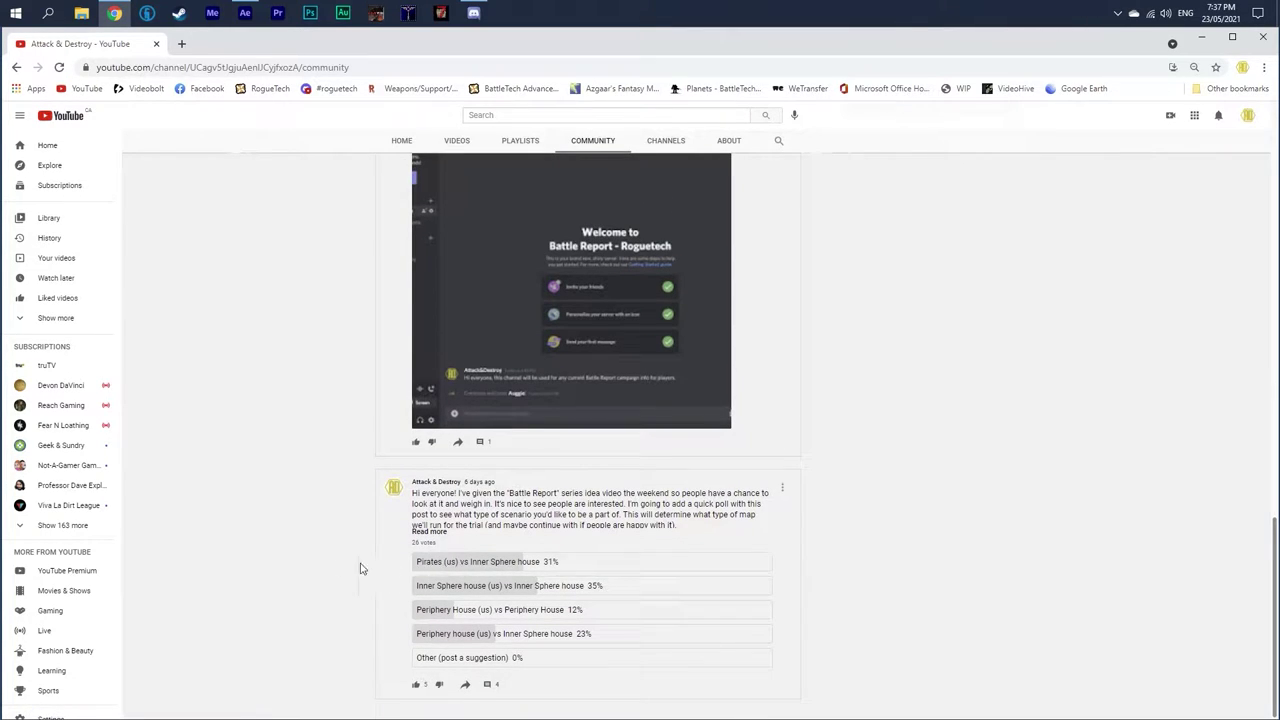
scroll(360, 566, "up", 6)
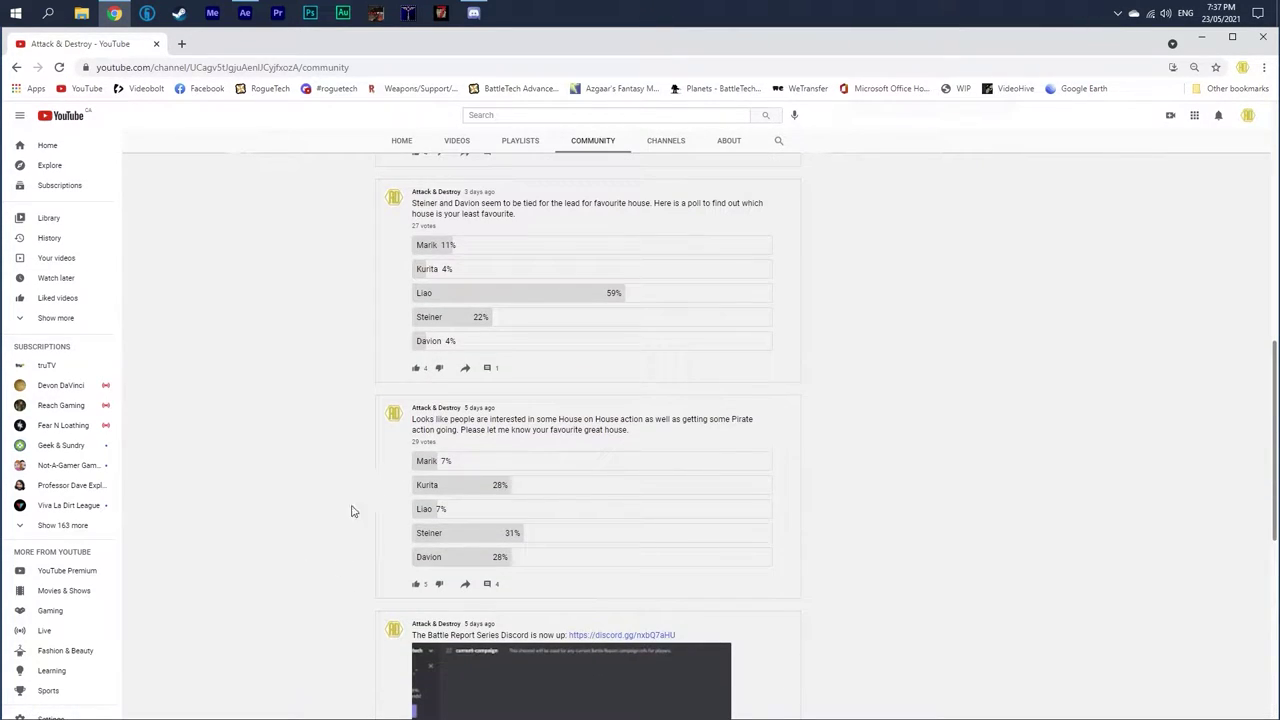
scroll(355, 510, "up", 3)
scroll(360, 567, "up", 3)
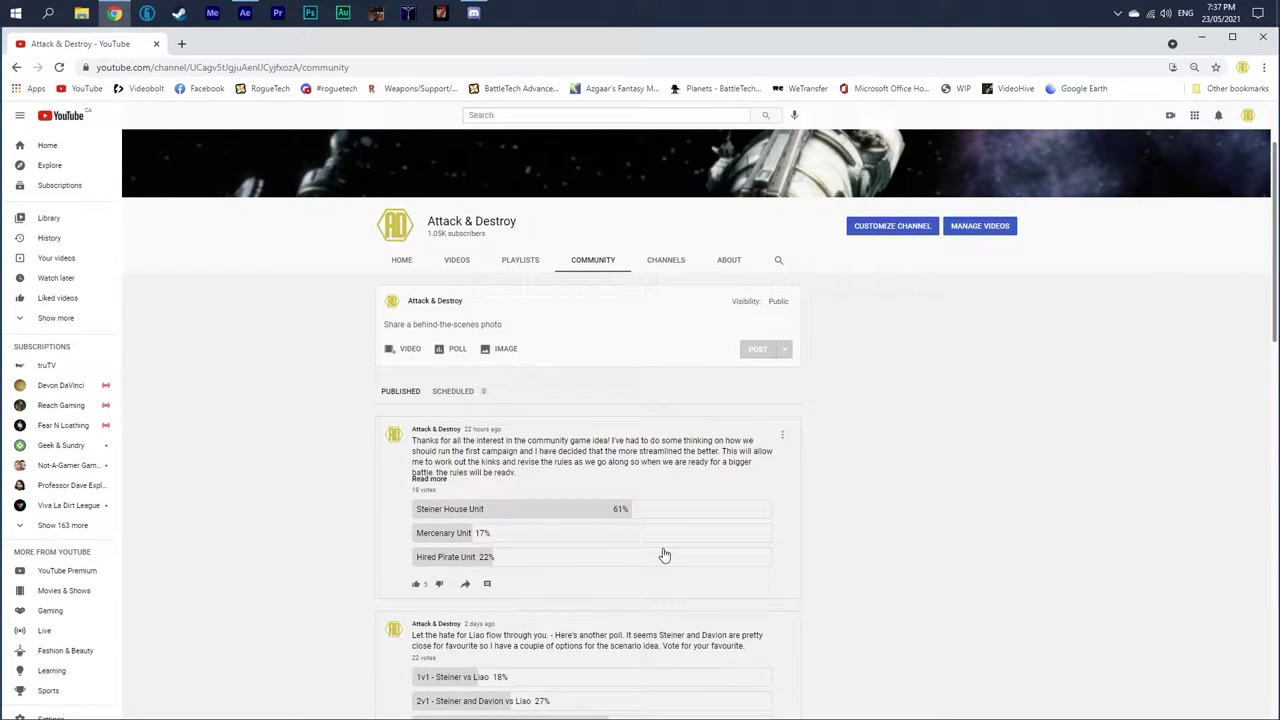
scroll(664, 555, "up", 1)
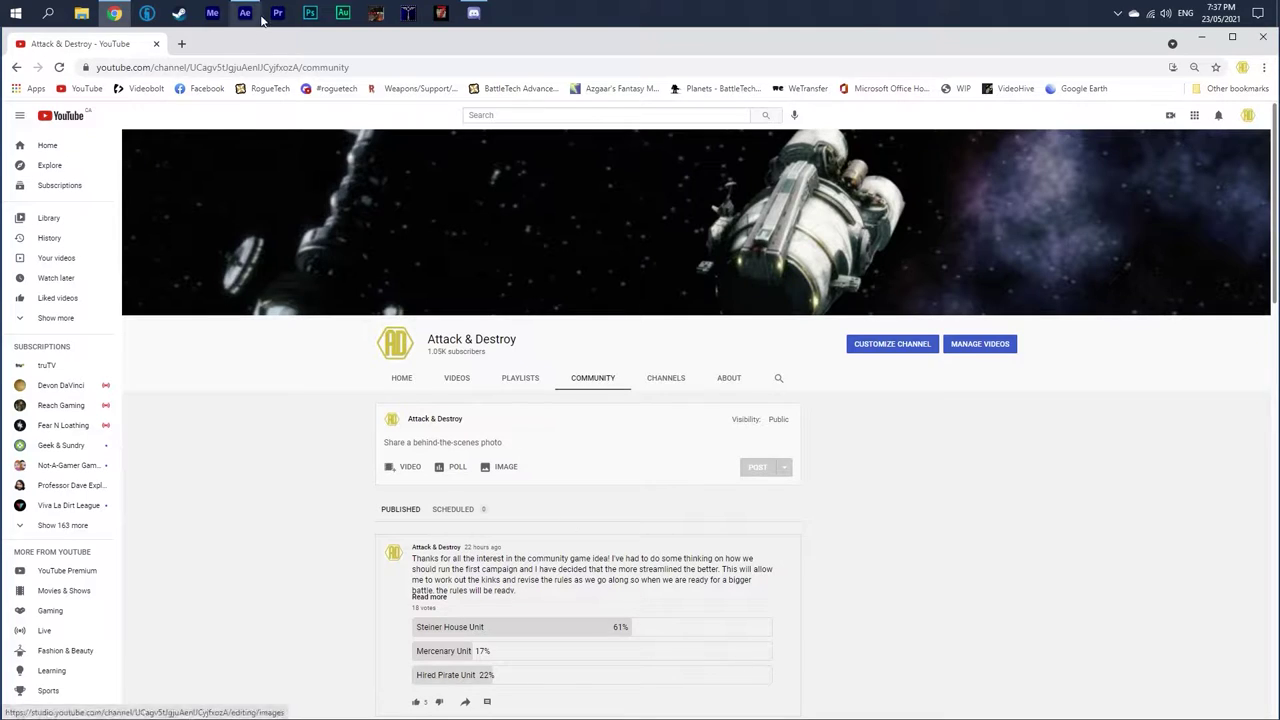
- Switch back to After Effects to view the Lhasa battle map
mouse_move(252, 8)
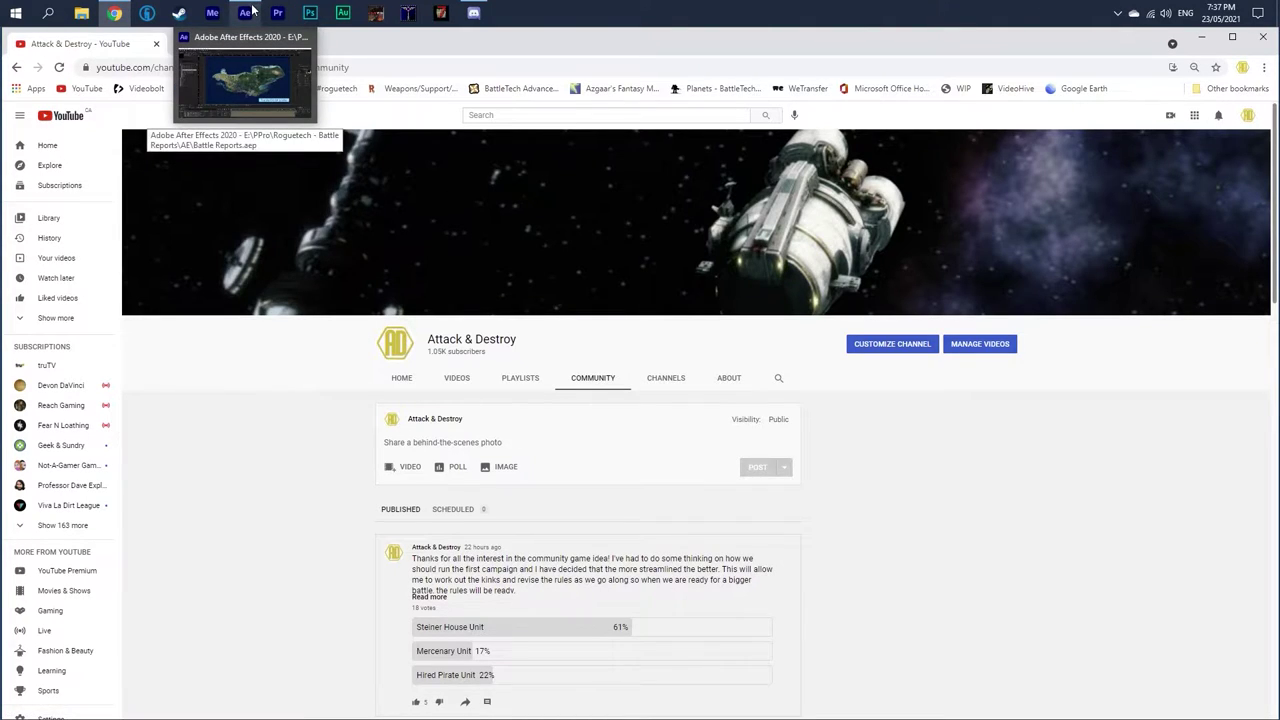
left_click(251, 7)
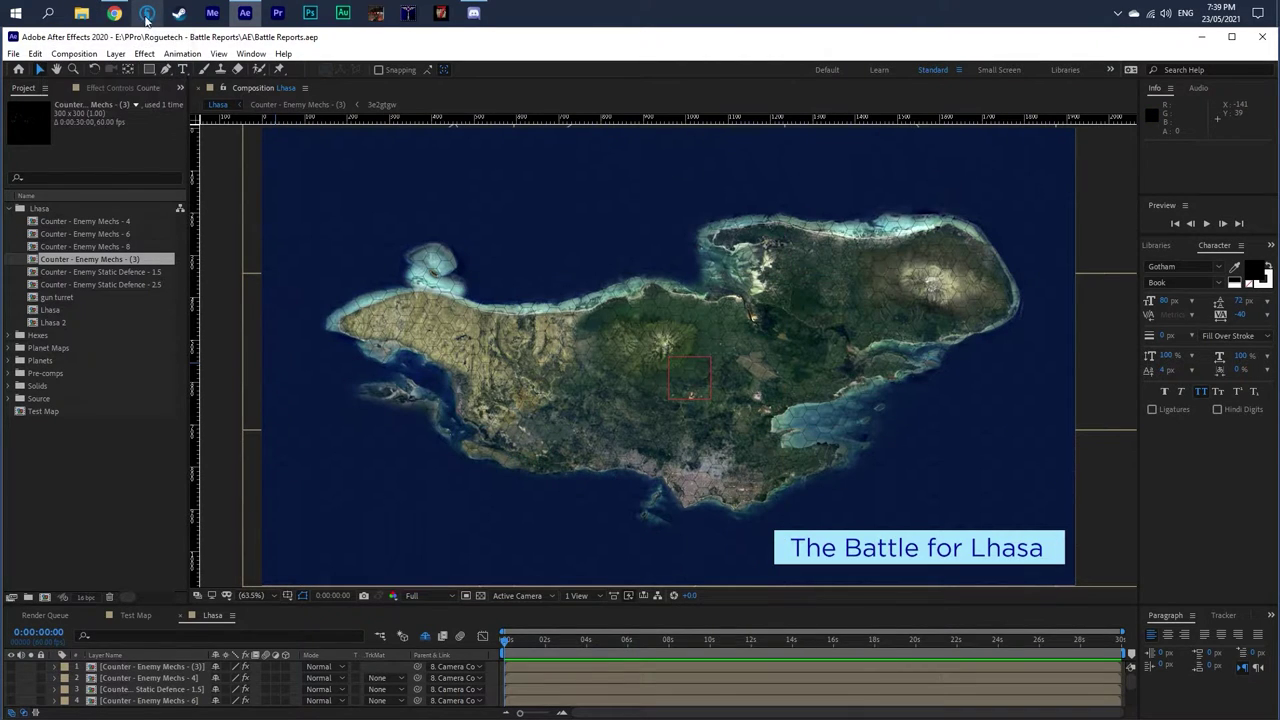
- Switch to Discord and read the PILOT settings in the latest scenario-suggestions post, highlighting the line about other choices
left_click(474, 14)
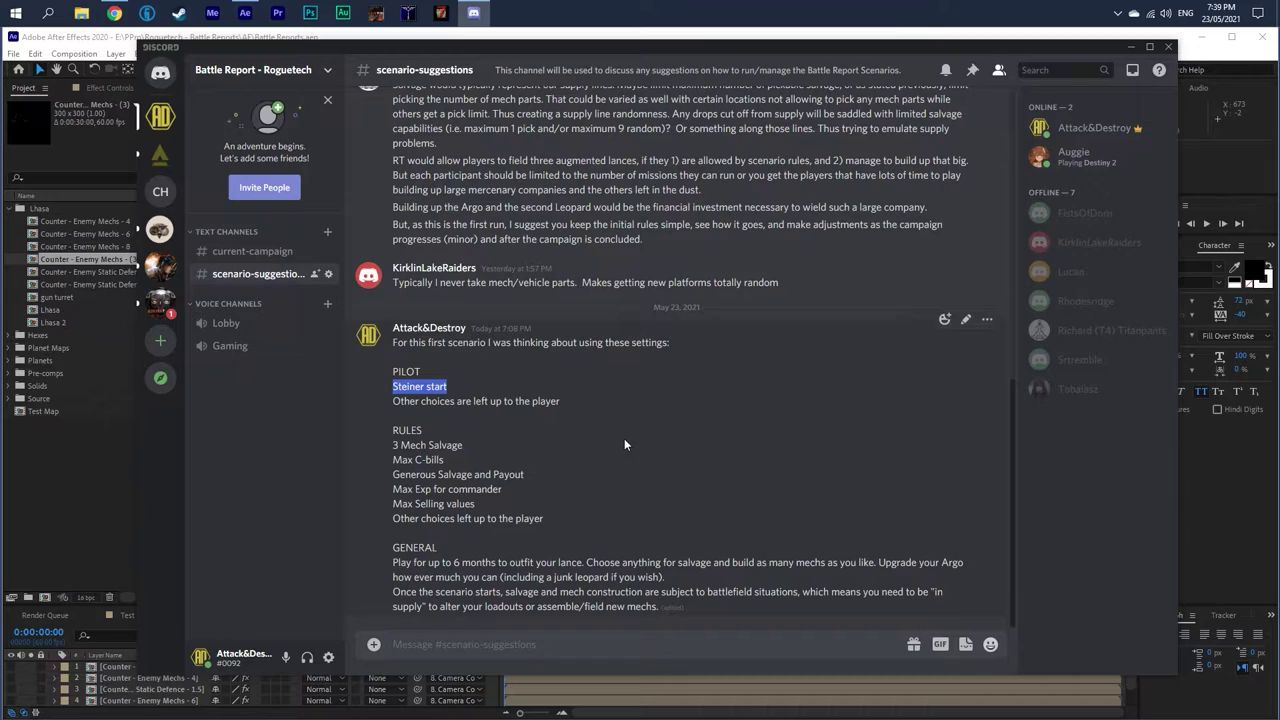
left_click(566, 428)
left_click_drag(565, 402, 610, 401)
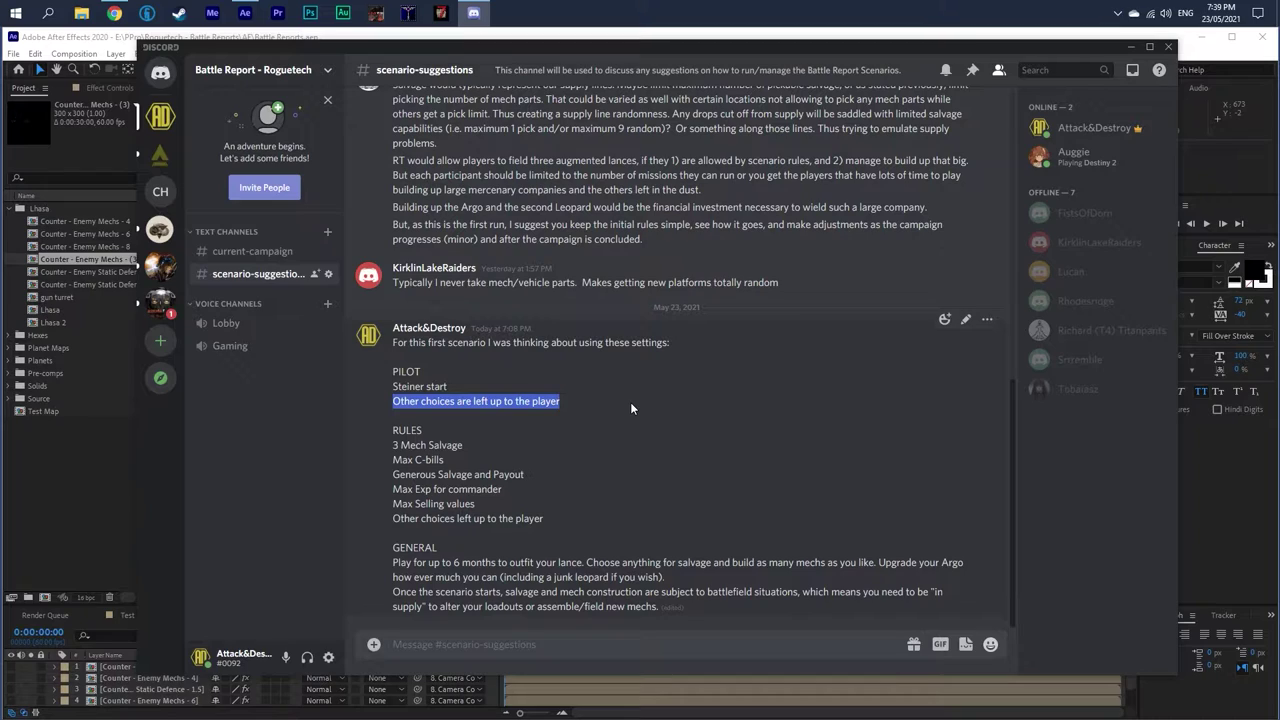
left_click(526, 411)
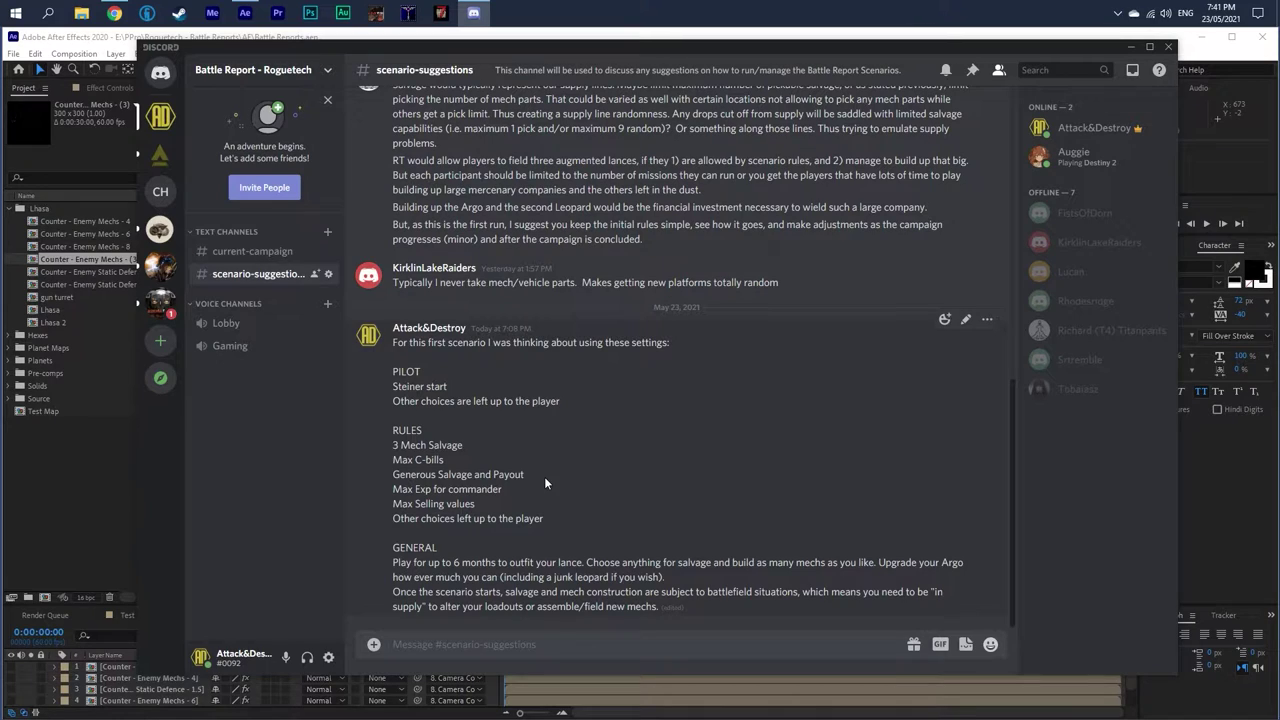
- Read the RULES and GENERAL sections of the scenario post, highlighting the selling values, other choices and mech construction wording
triple_click(476, 509)
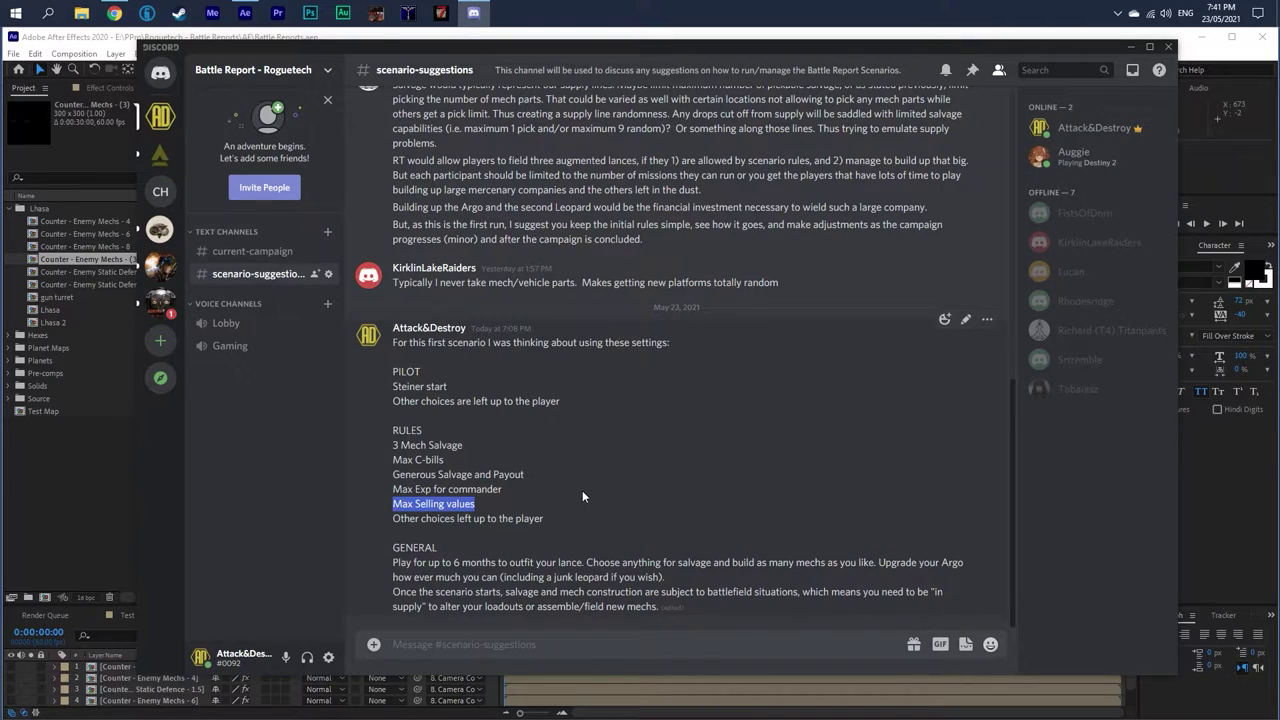
left_click(490, 502)
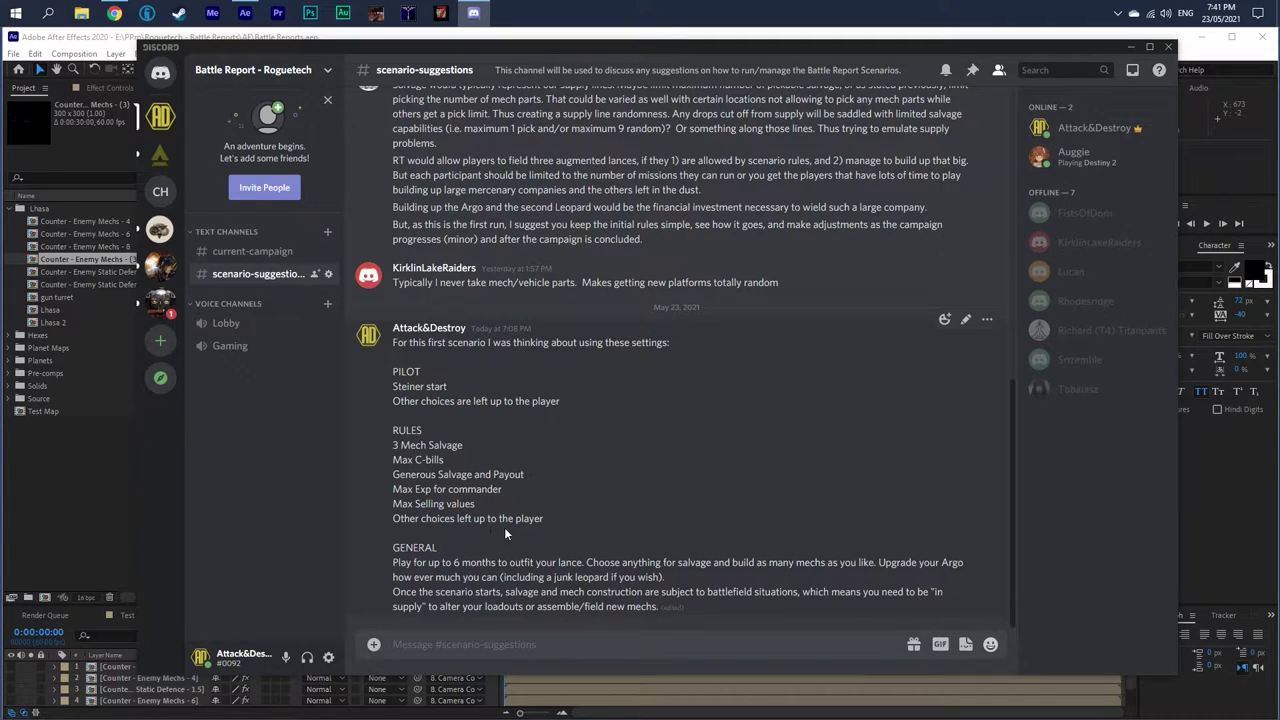
left_click_drag(401, 519, 604, 519)
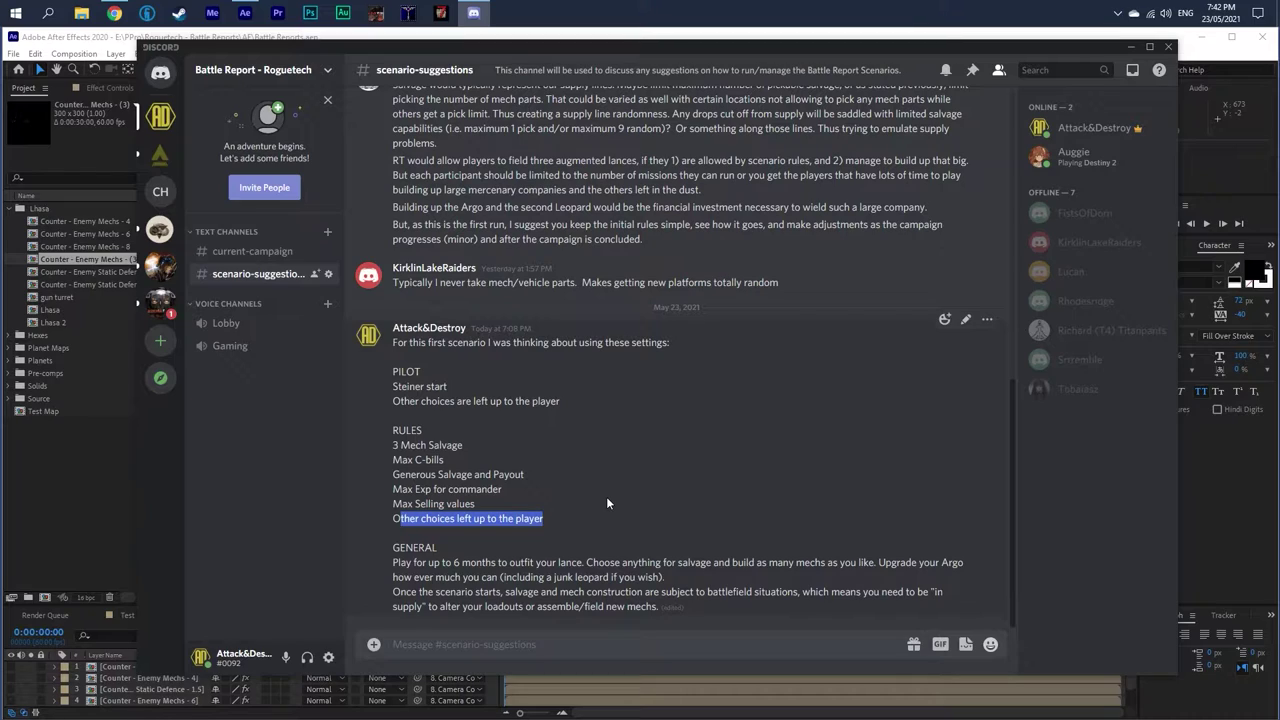
left_click(539, 522)
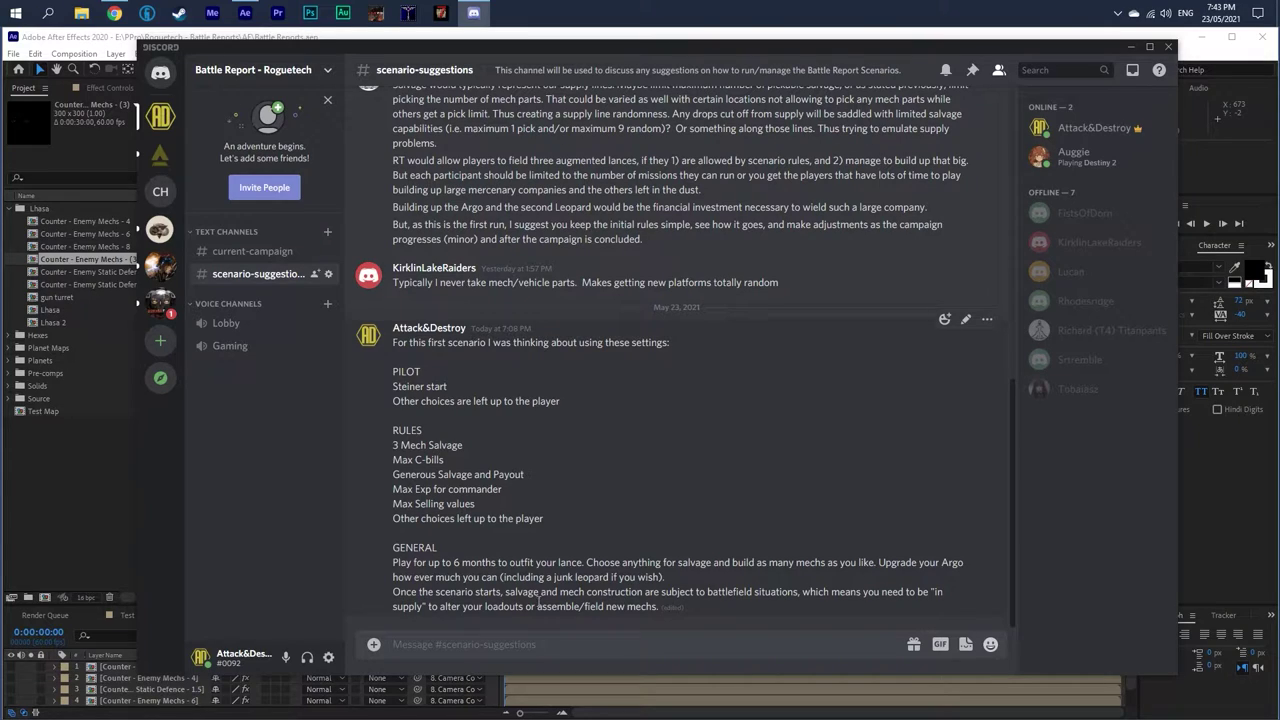
left_click_drag(507, 594, 616, 594)
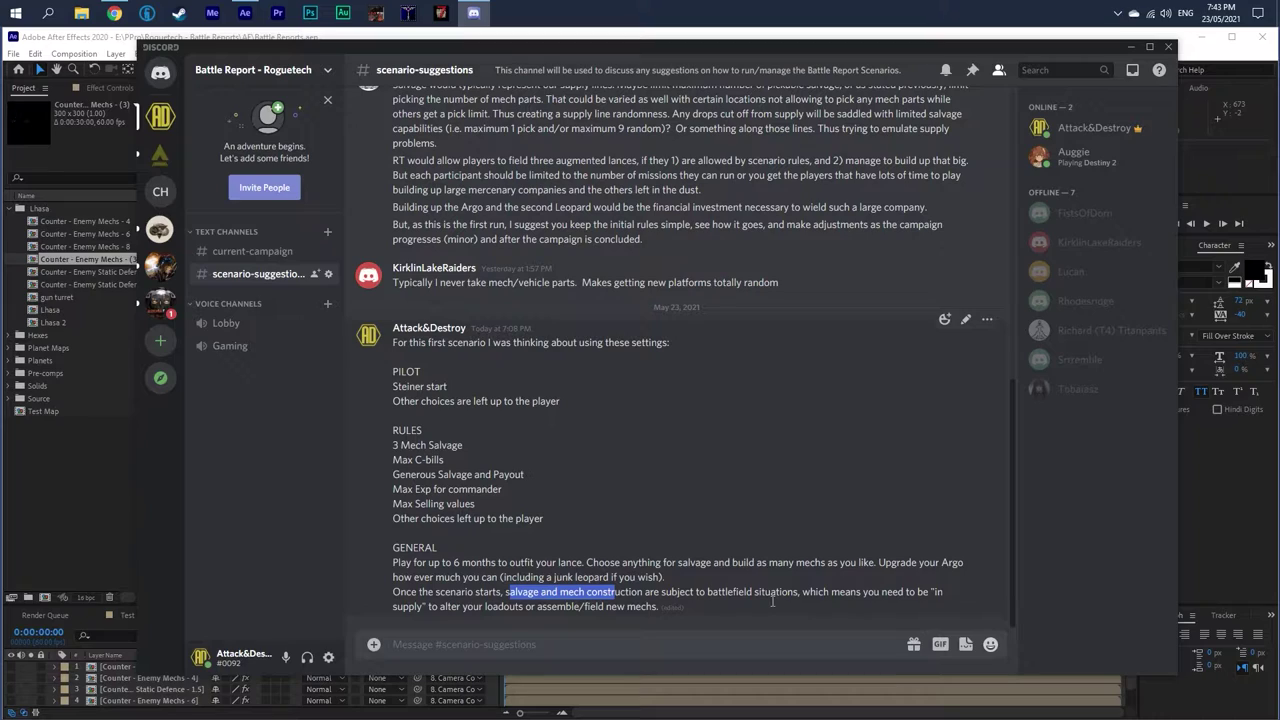
left_click(937, 598)
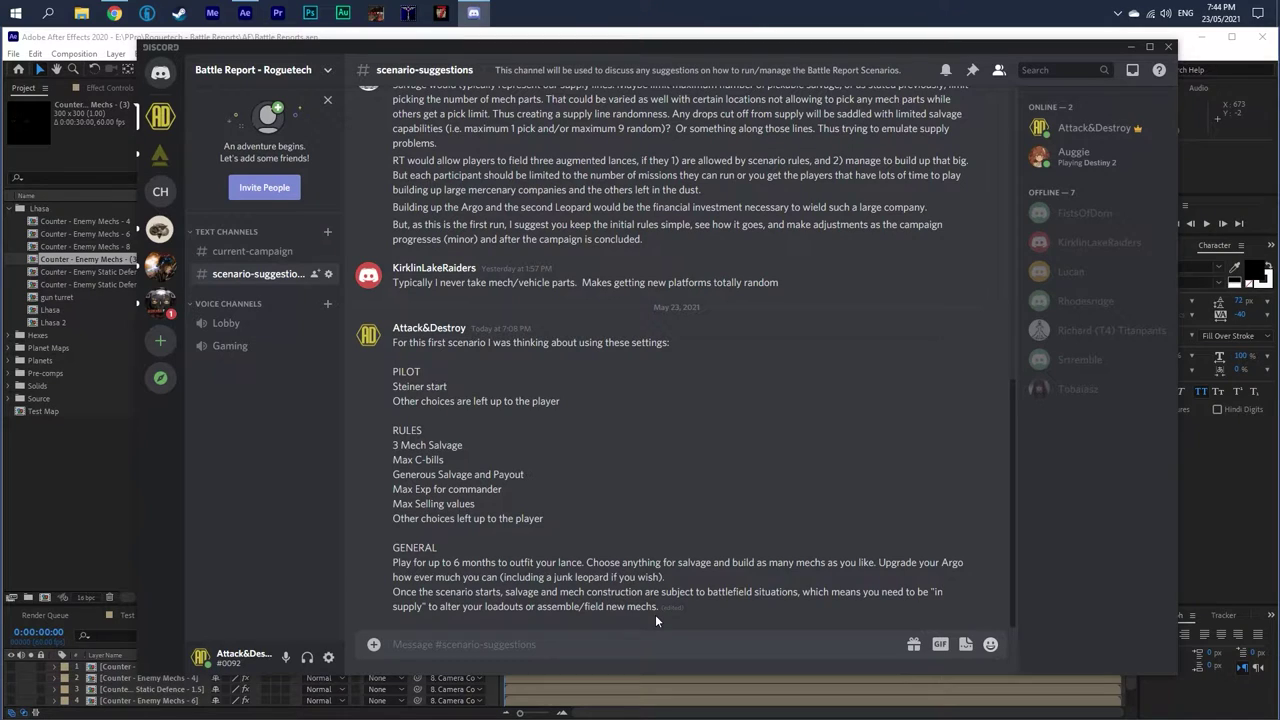
- View the current-campaign channel's messages and return to the scenario-suggestions channel
left_click(252, 251)
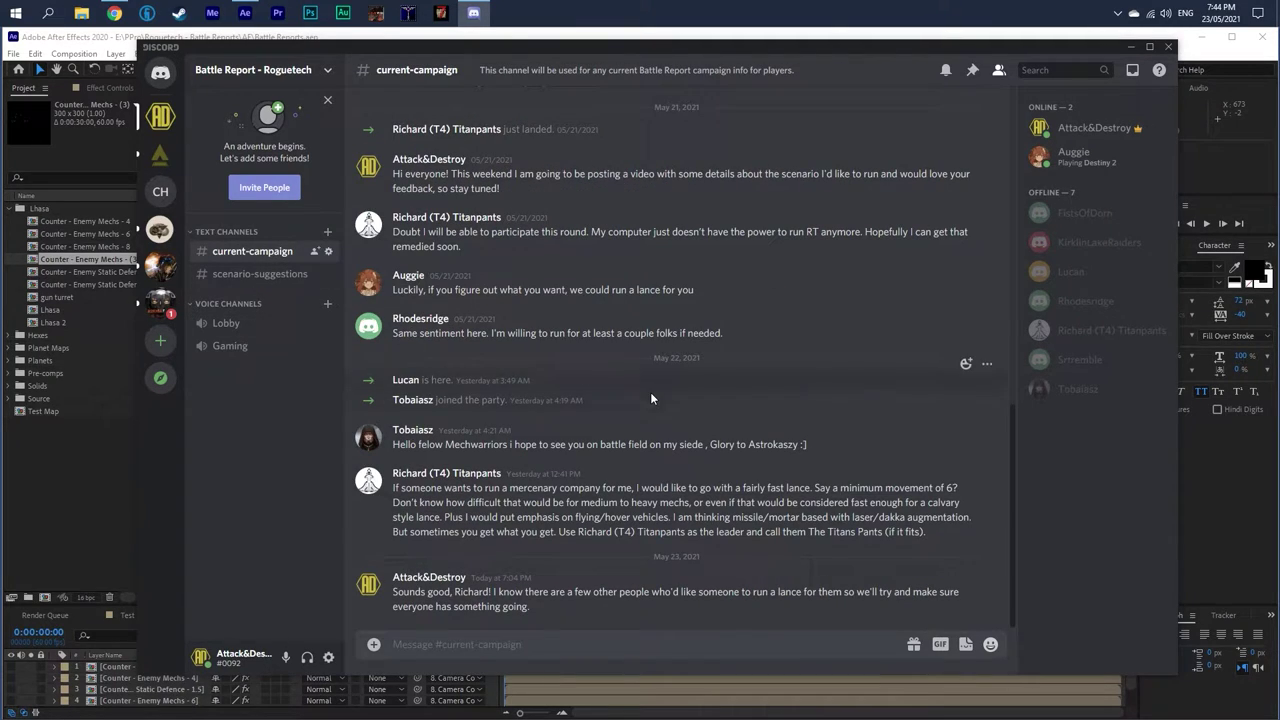
left_click(285, 274)
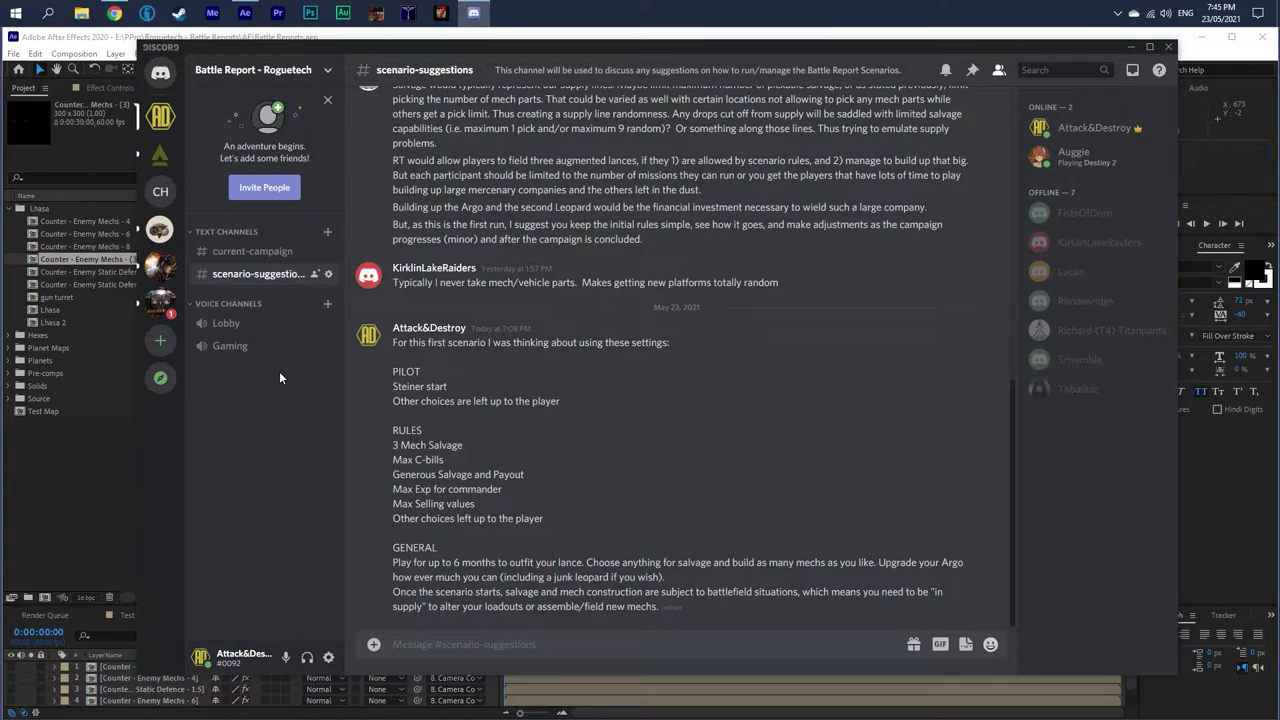
- Switch to After Effects, reveal the Camera Controller layer's position and scale, and set its scale to 750%
left_click(245, 13)
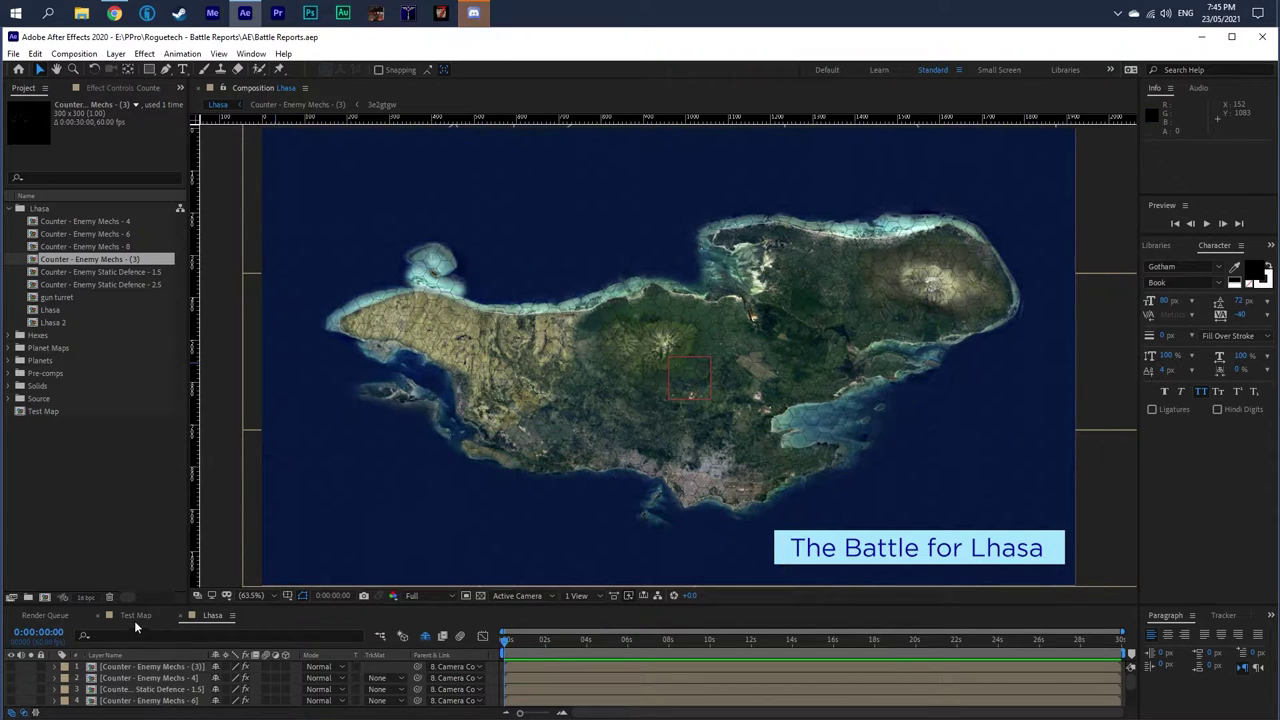
scroll(158, 698, "down", 2)
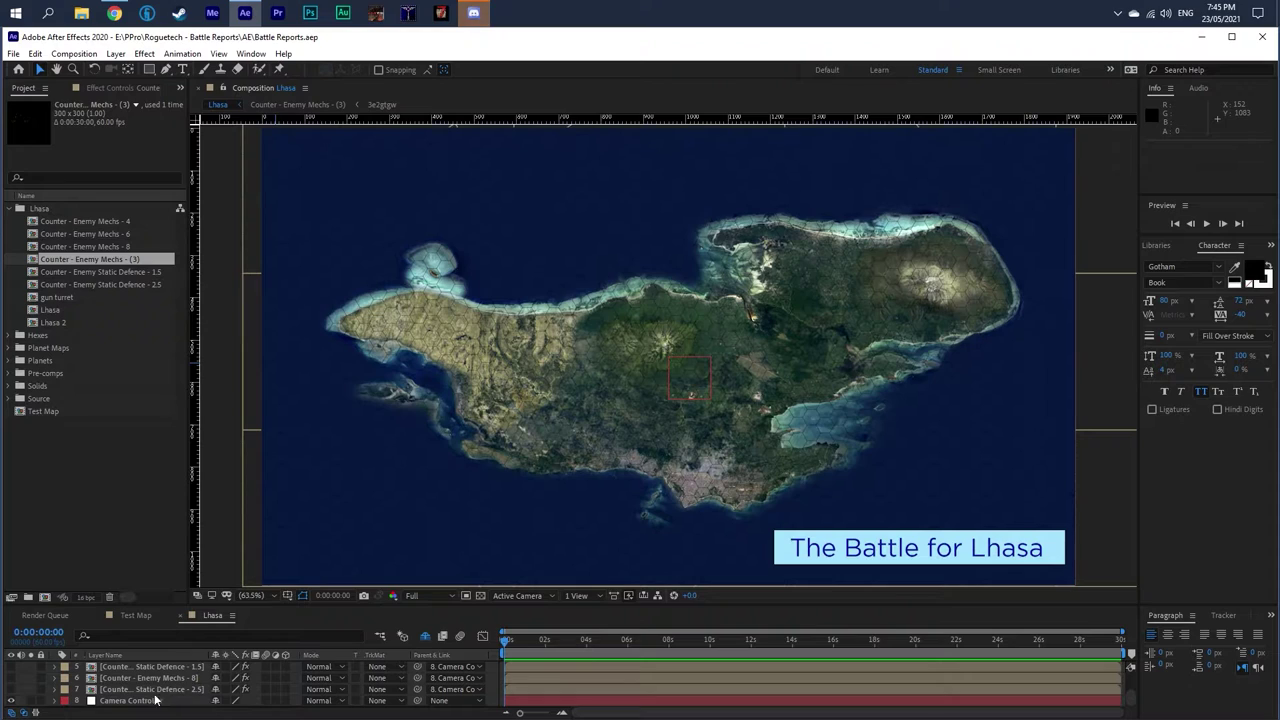
left_click(145, 701)
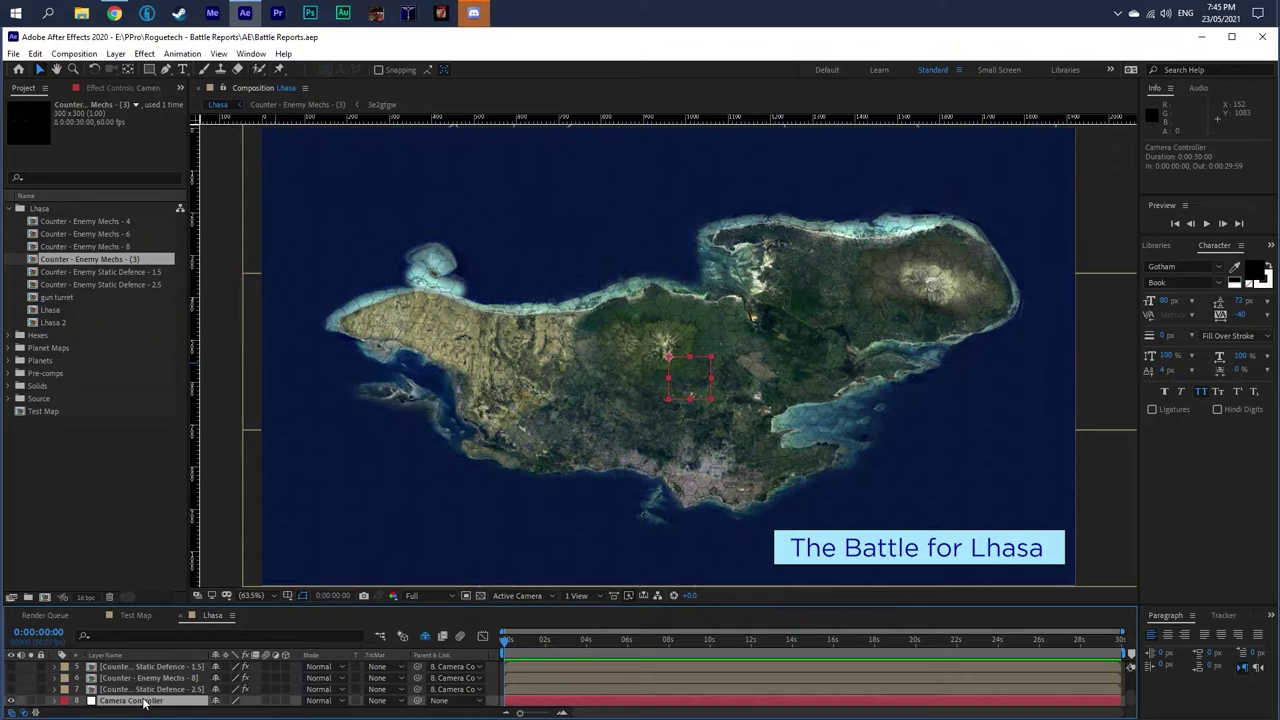
left_click(207, 694)
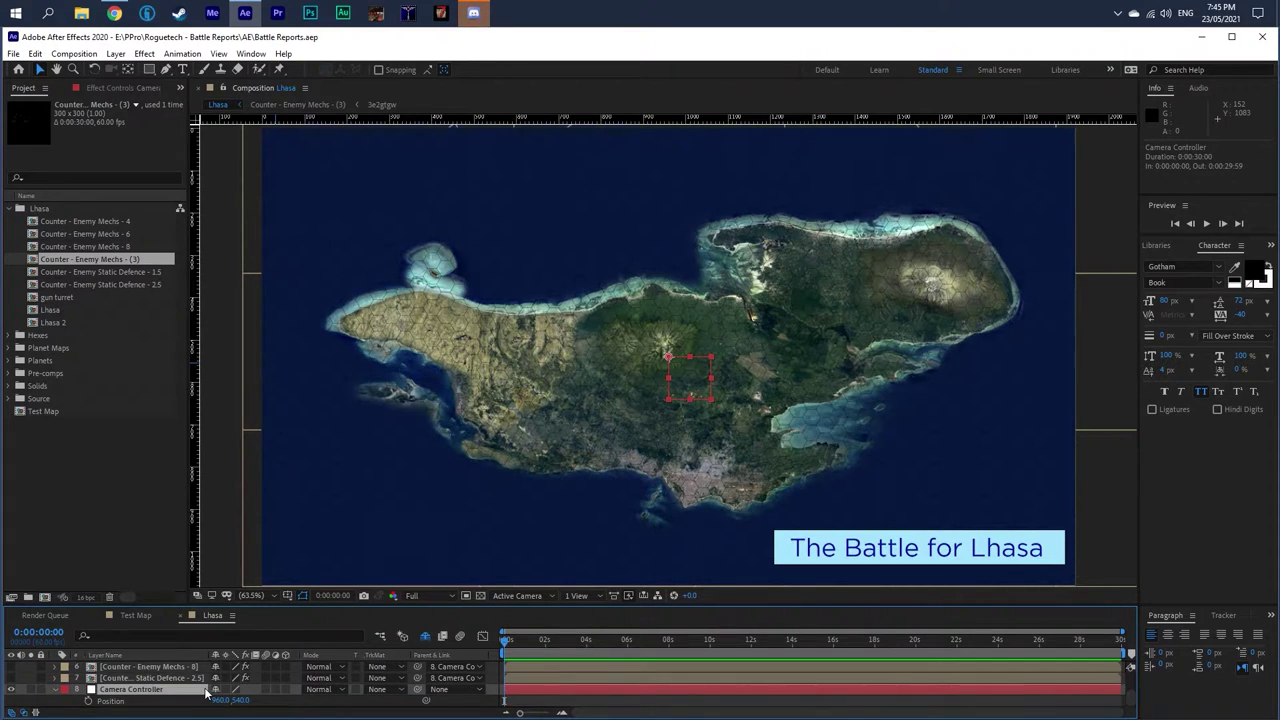
key("p")
key("shift+s")
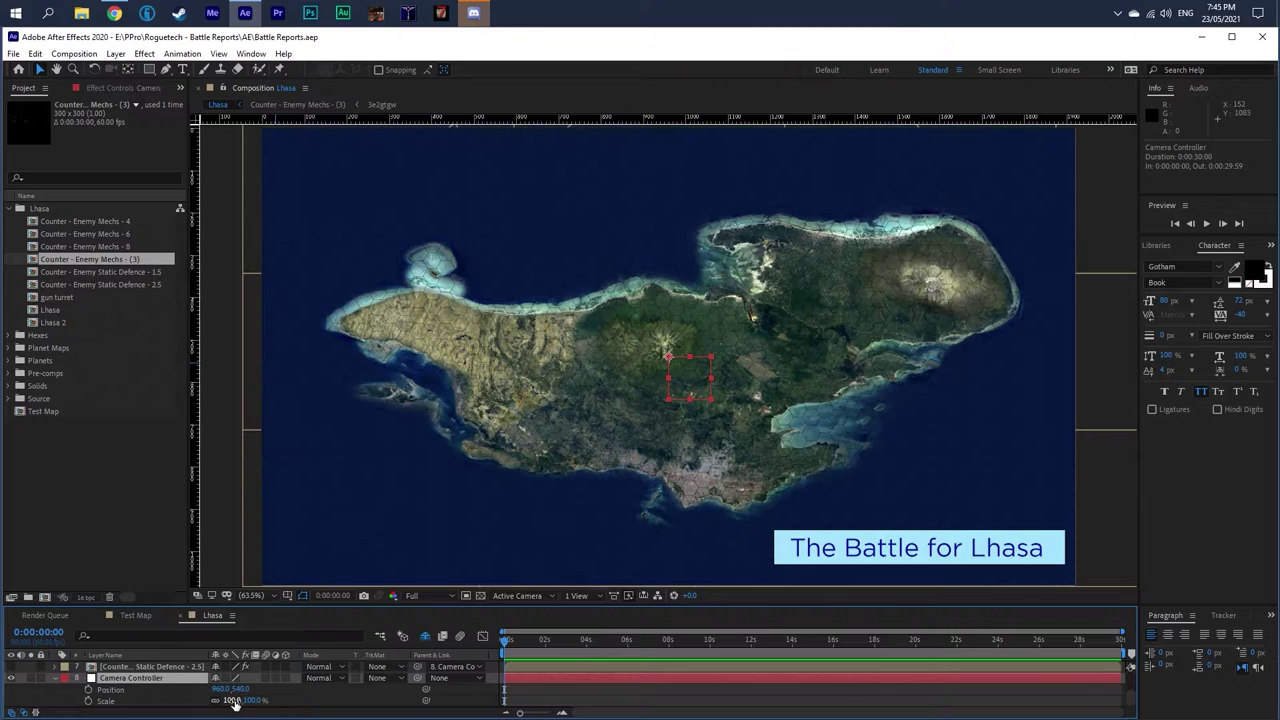
left_click(234, 700)
type("750")
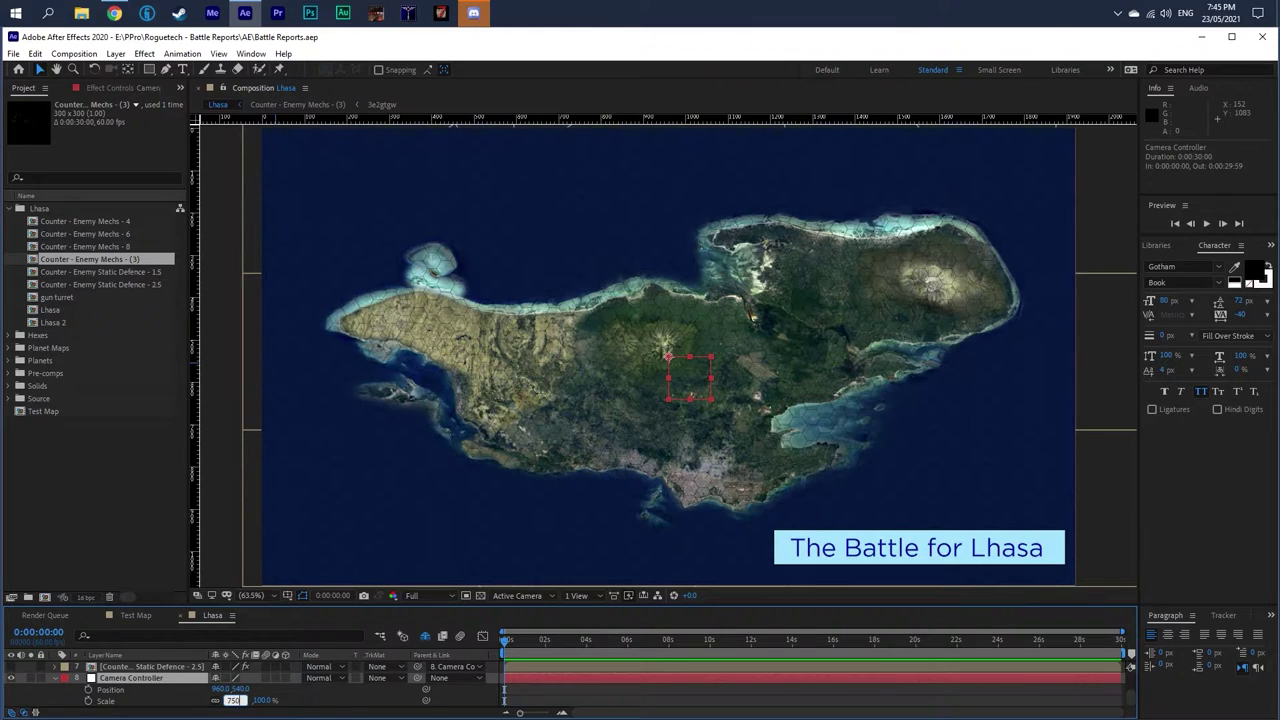
key("Return")
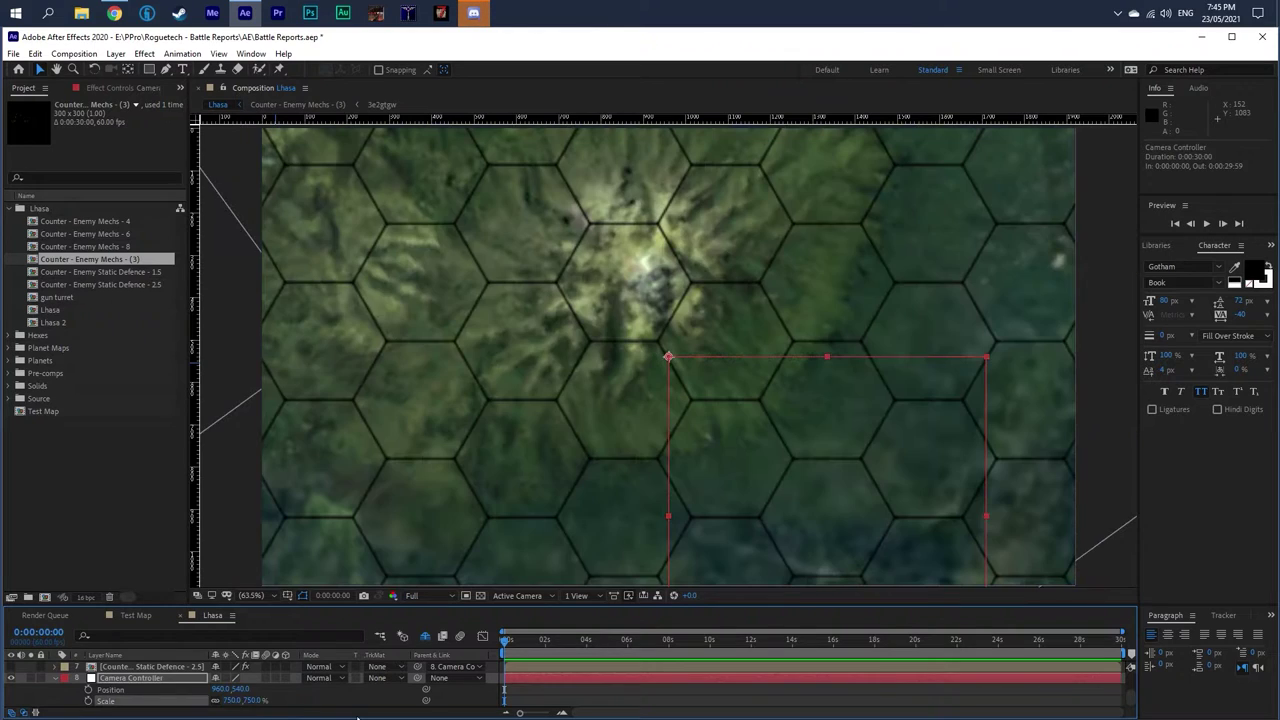
- Set the Camera Controller's position to 103, -1770 to frame the city on the southern coast
left_click(226, 689)
type("300")
key("Return")
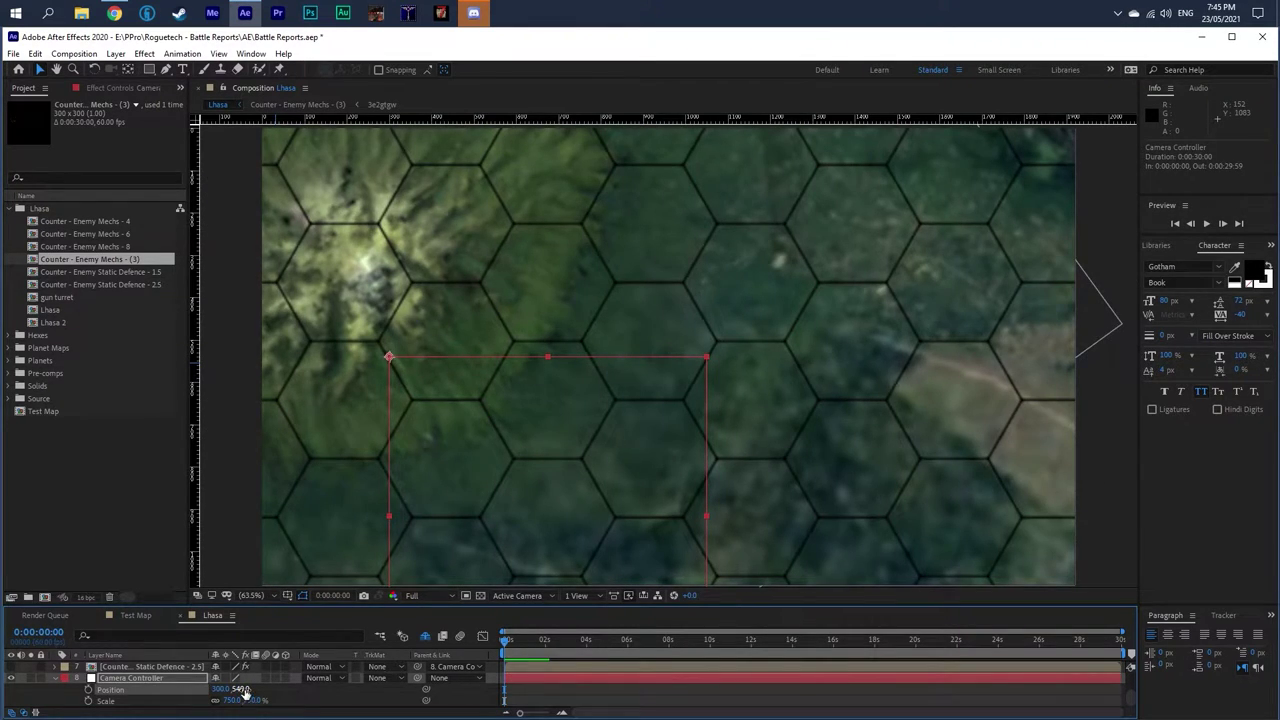
left_click_drag(240, 689, 180, 678)
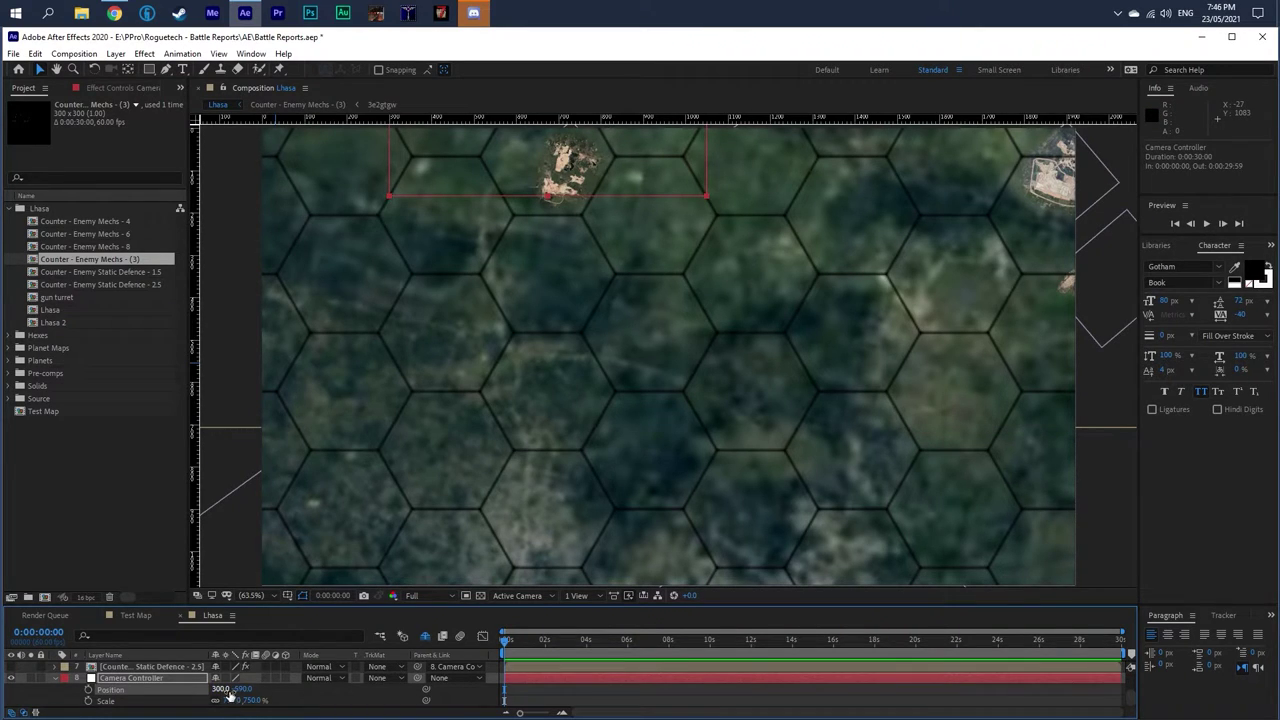
left_click_drag(240, 692, 165, 692)
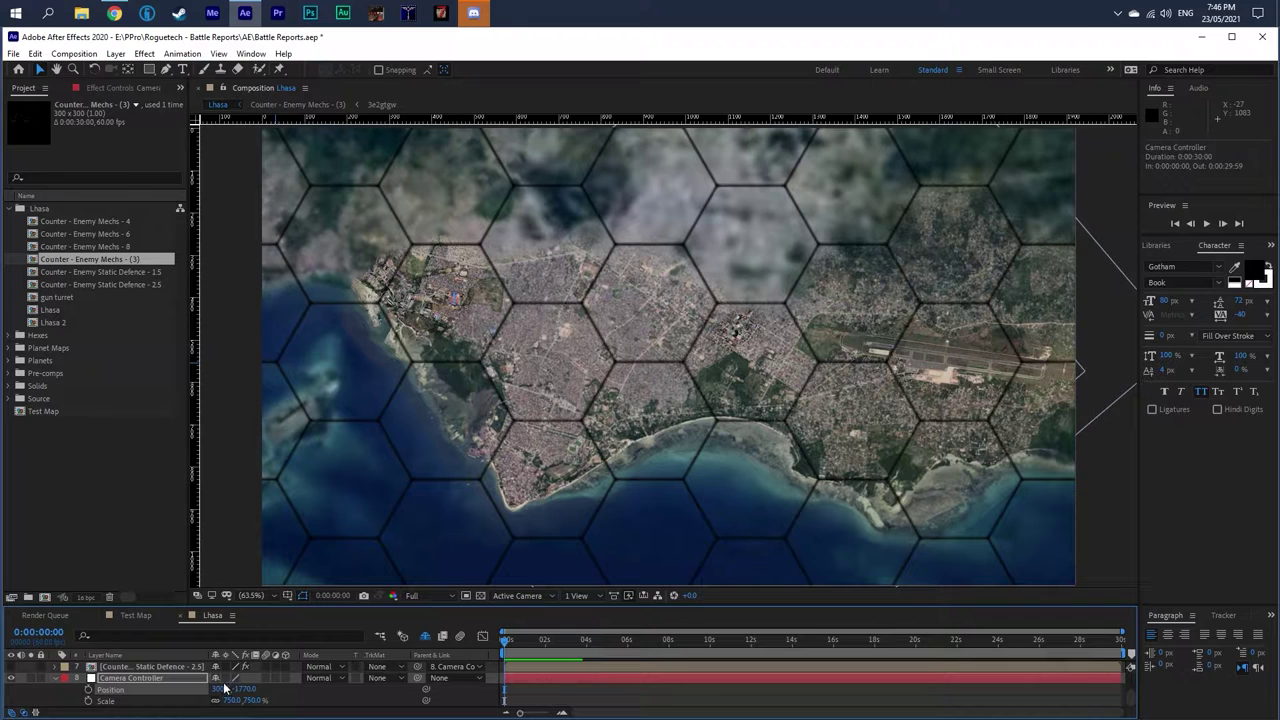
left_click_drag(222, 690, 104, 690)
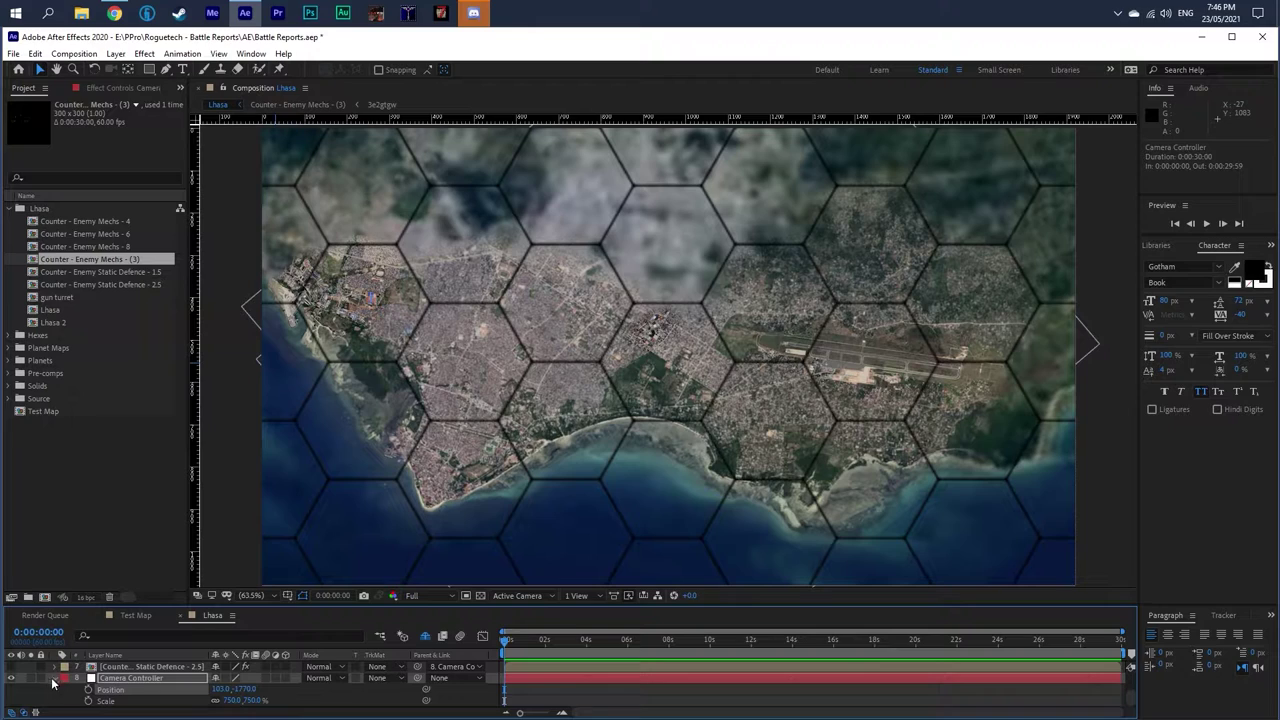
- Turn on the visibility of the enemy mech and static defence counter layers
scroll(100, 684, "up", 5)
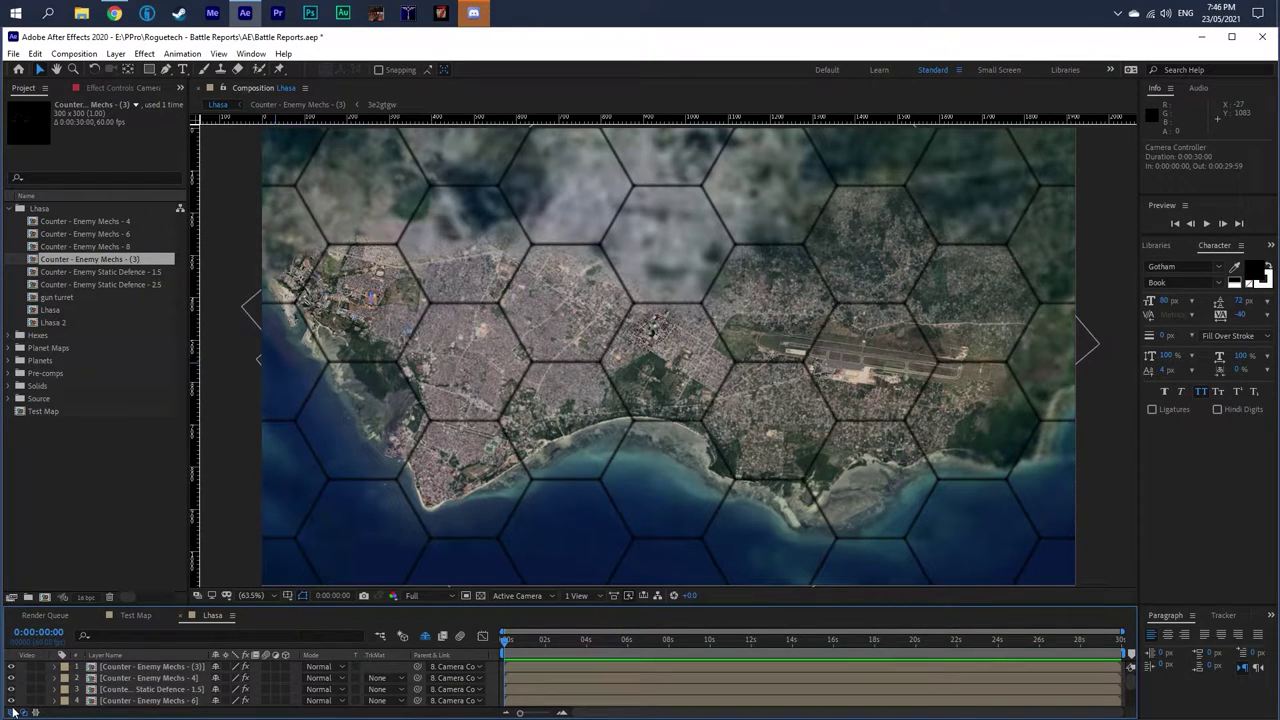
scroll(15, 680, "down", 3)
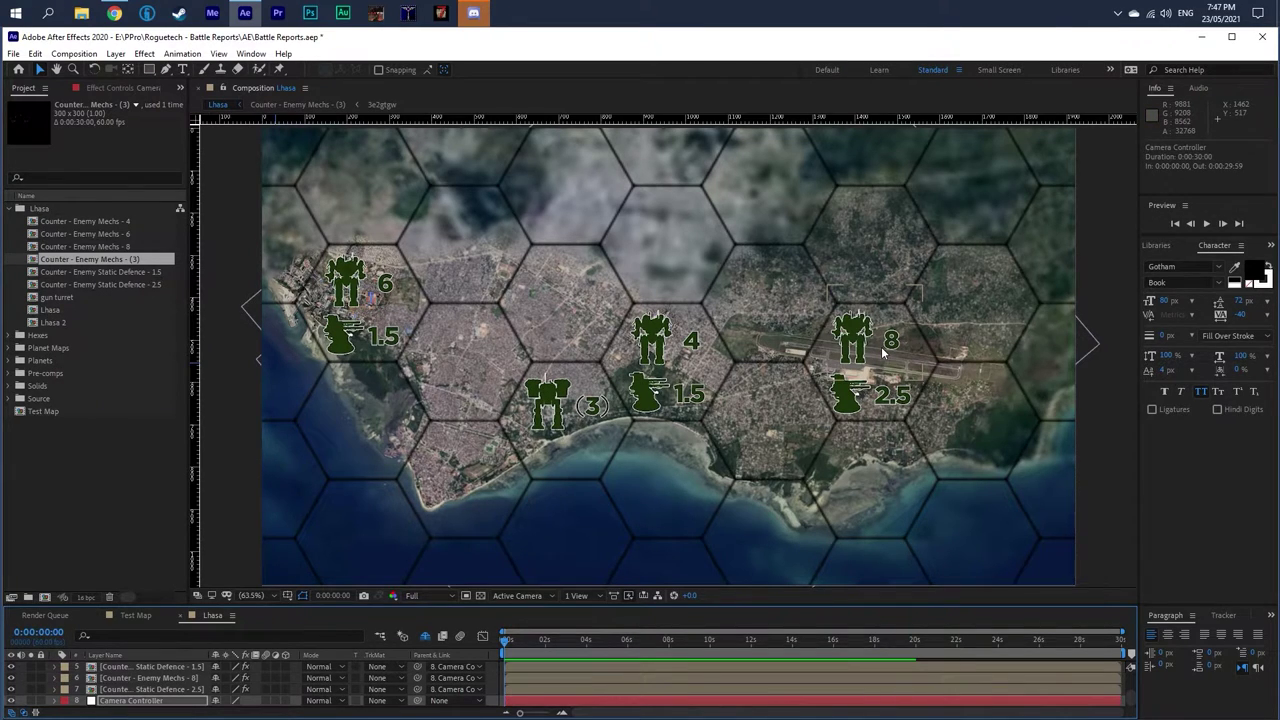
- Examine the enemy mech and static defence counters around the airfield, the city centre and the neighbouring coastal hex, selecting them on the map
left_click(880, 403)
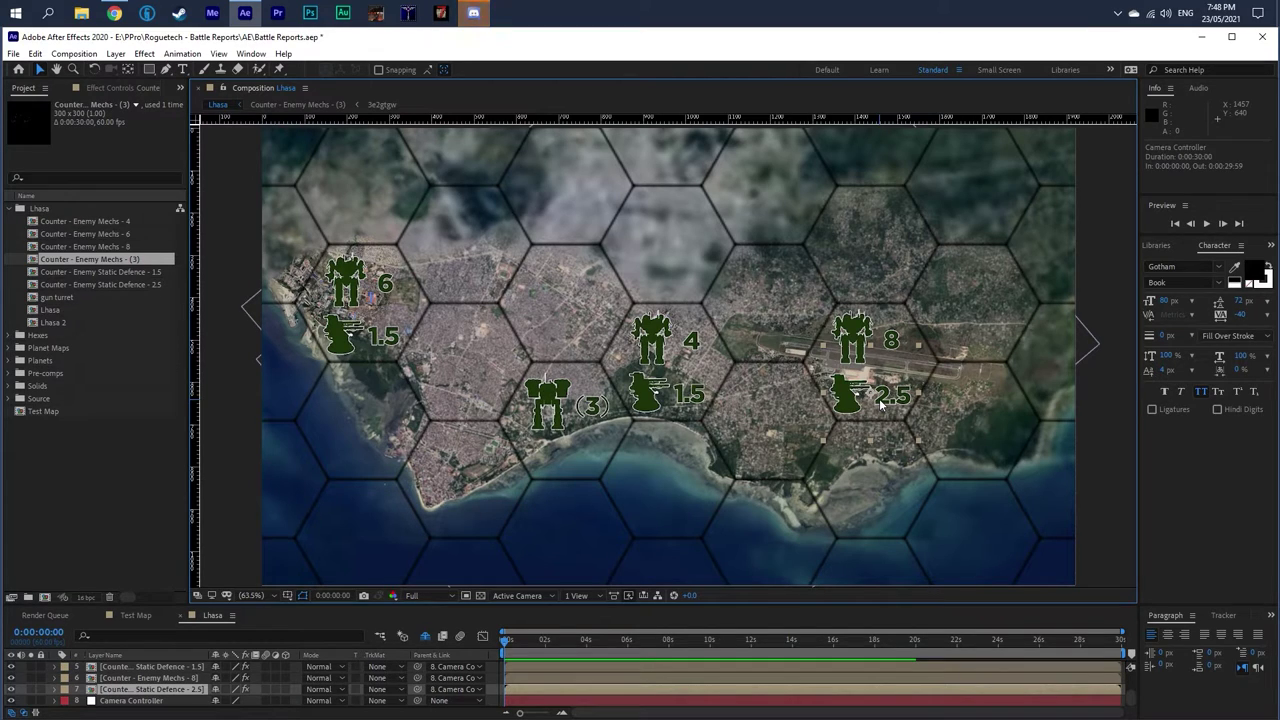
left_click(681, 404)
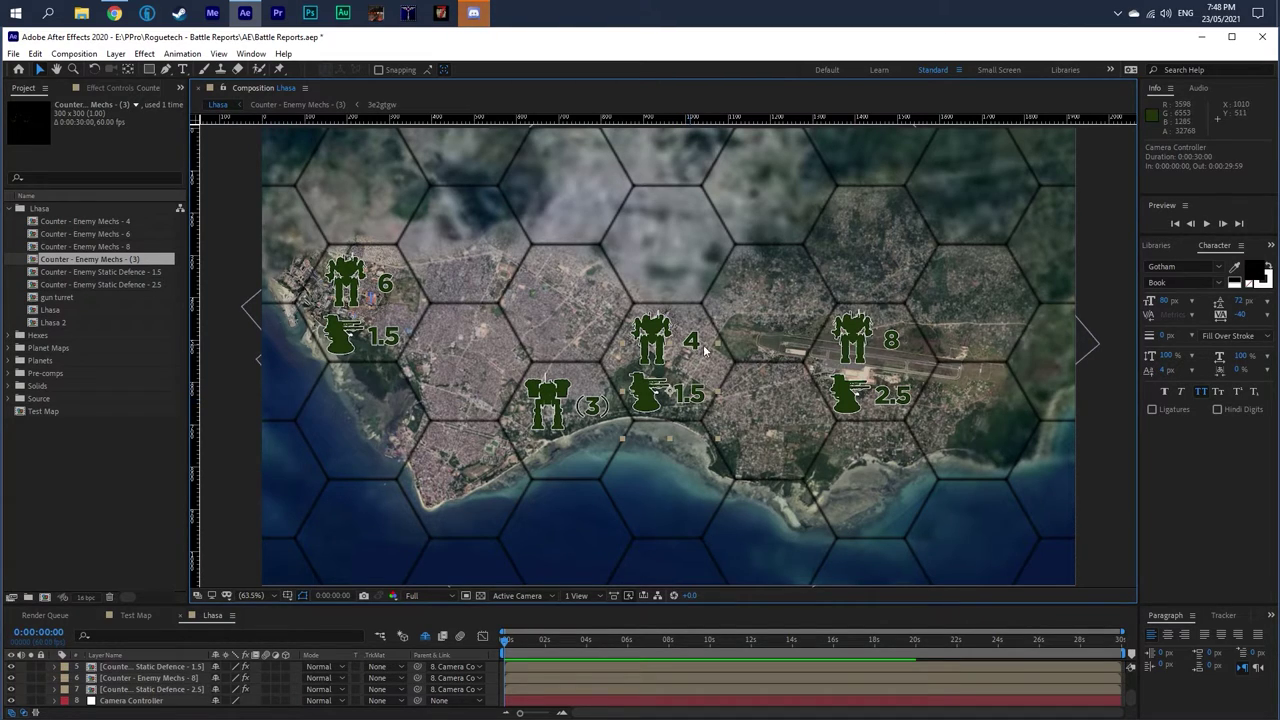
left_click(886, 332)
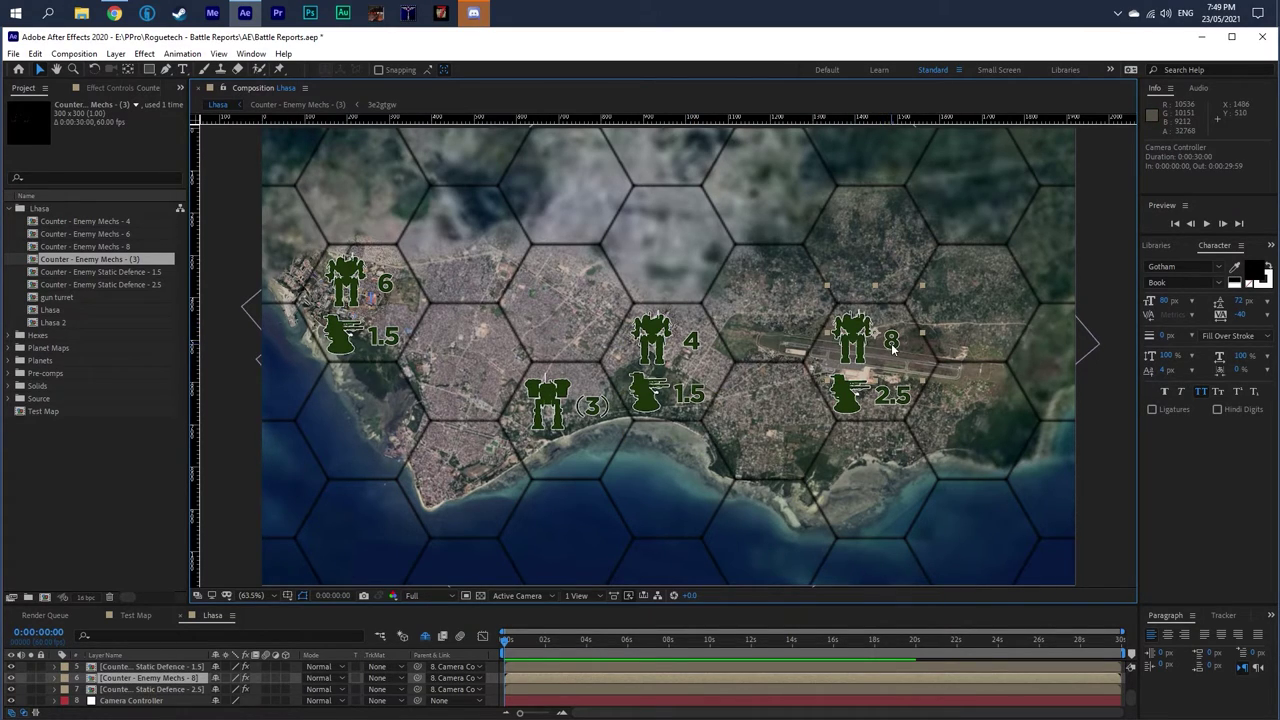
left_click(893, 397)
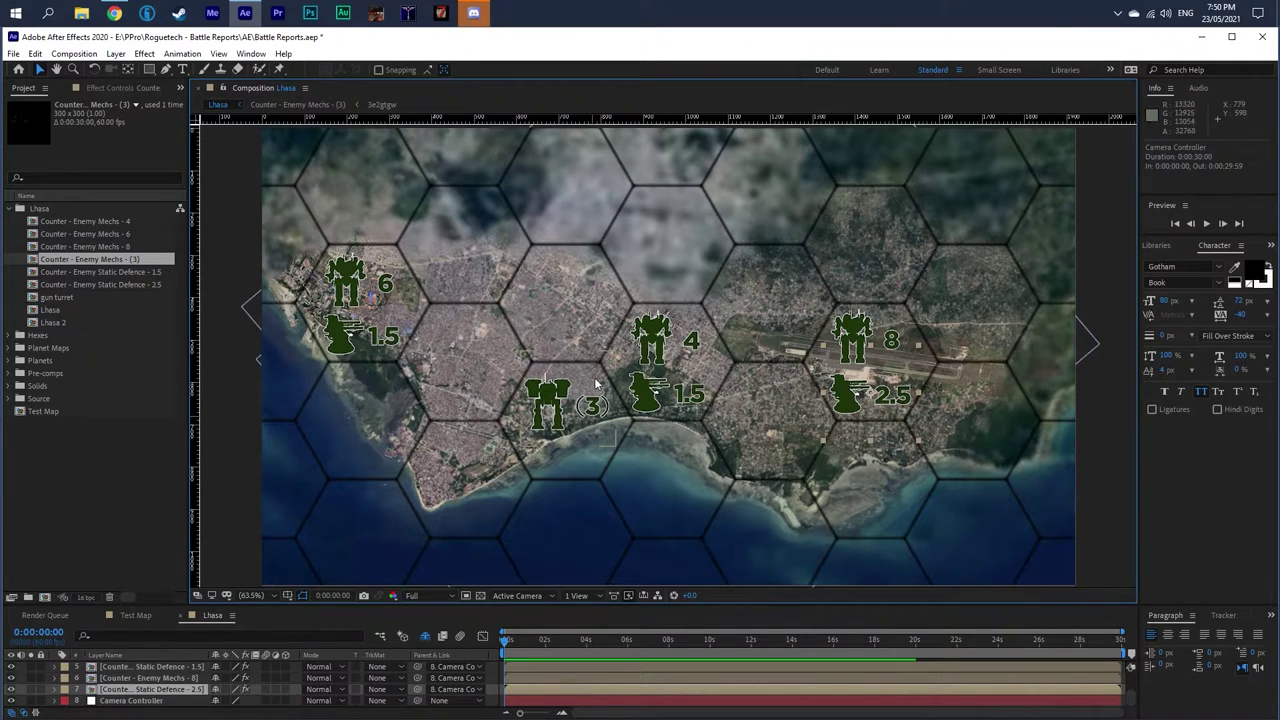
left_click(663, 355)
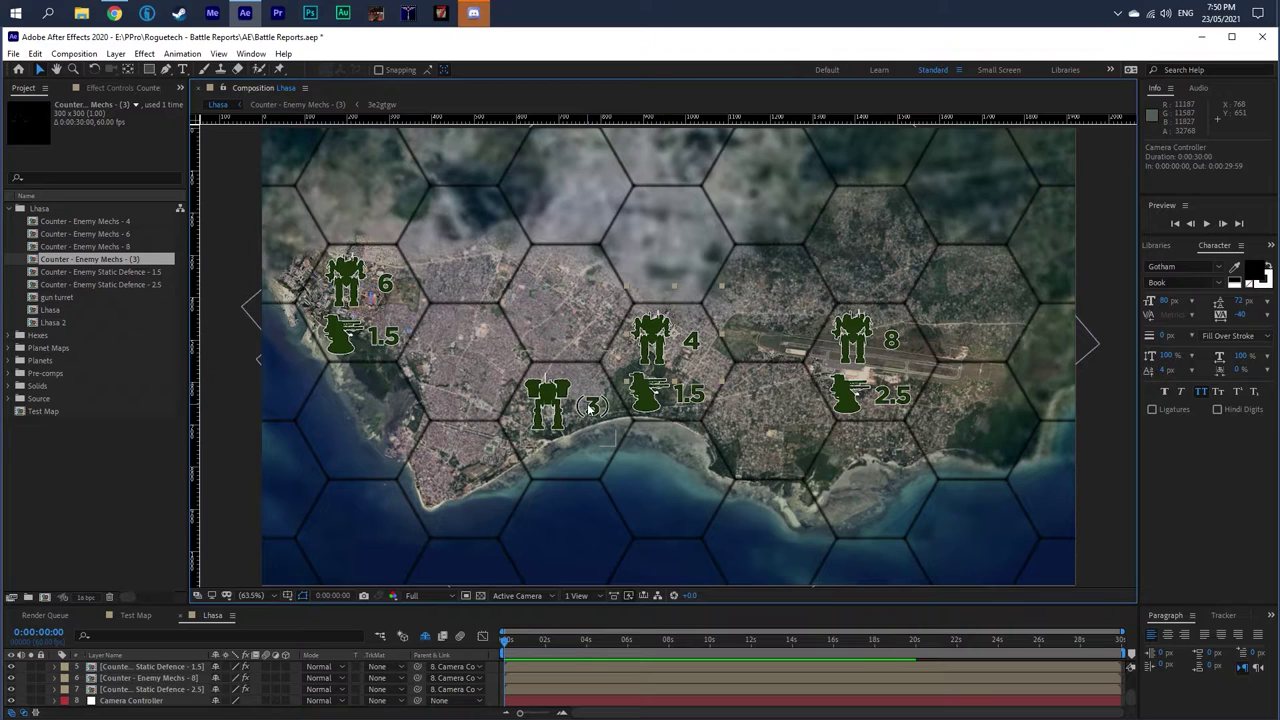
left_click(590, 405)
left_click(670, 358)
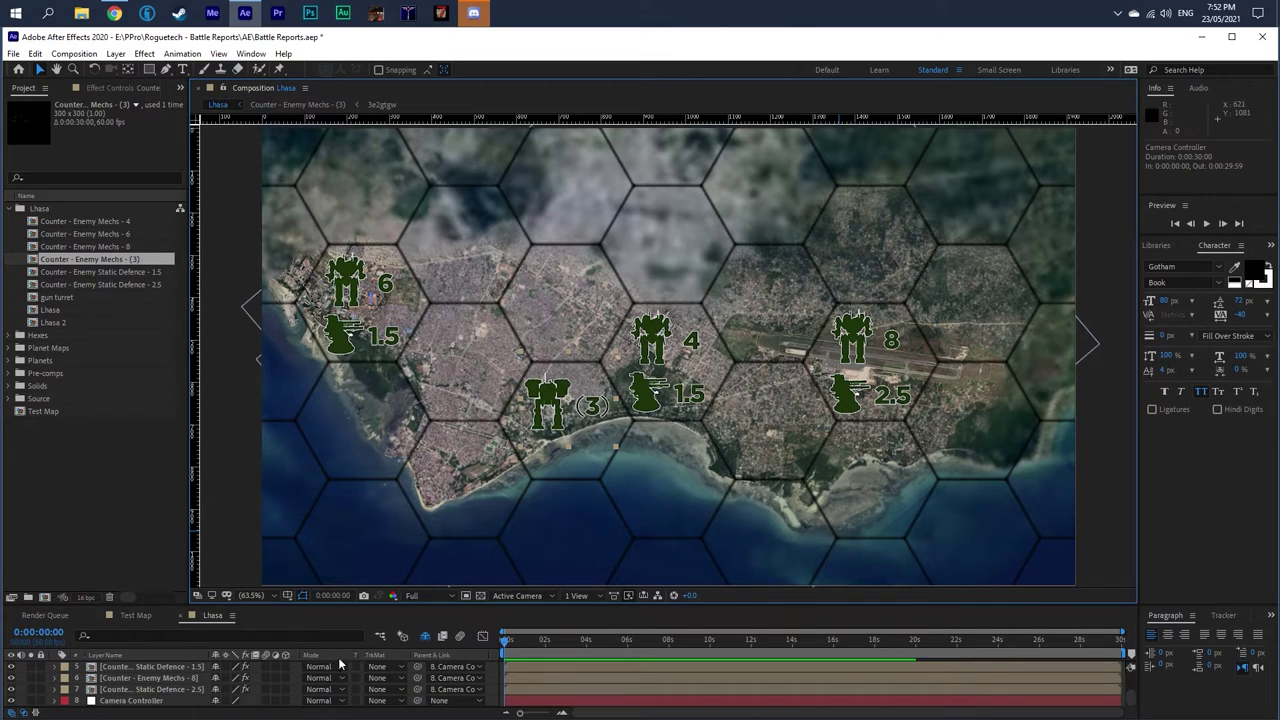
- Undo the counter layers' visibility and the Camera Controller's position and scale changes, and deselect all layers
left_click(173, 689)
left_click(205, 704)
key("ctrl+z")
key("ctrl+z")
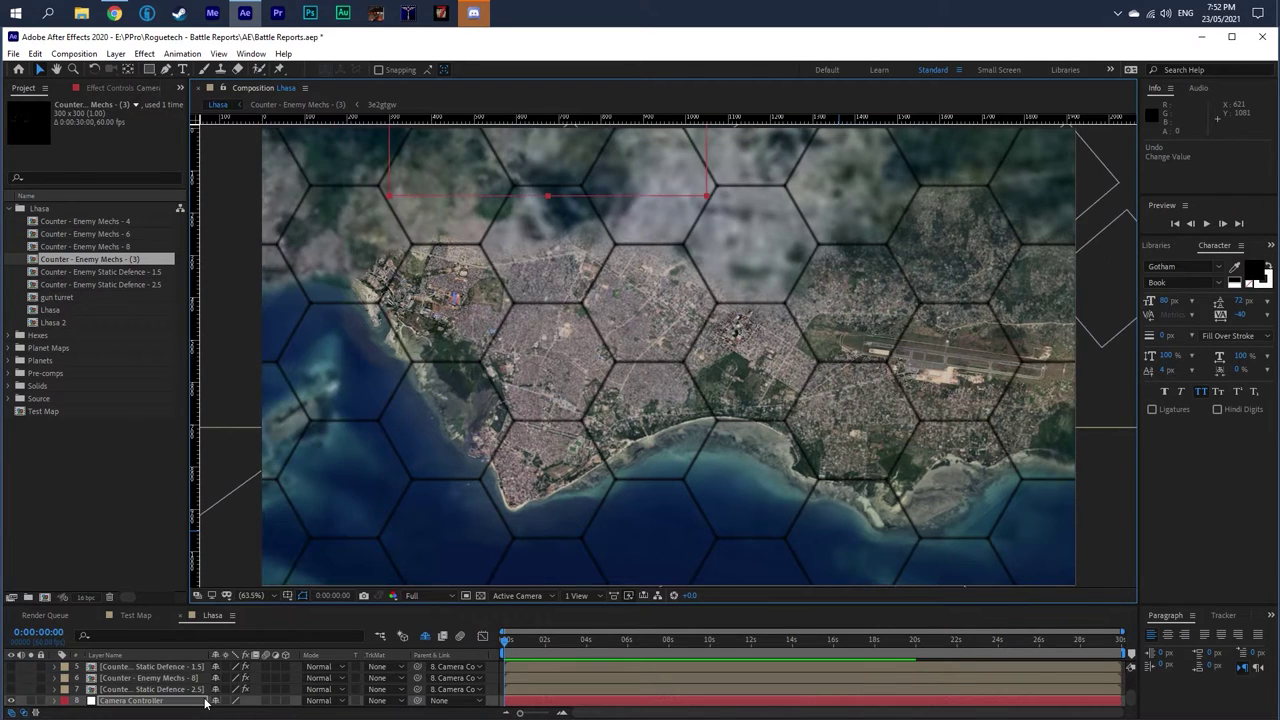
key("ctrl+z")
key("ctrl+z")
key("ctrl+z")
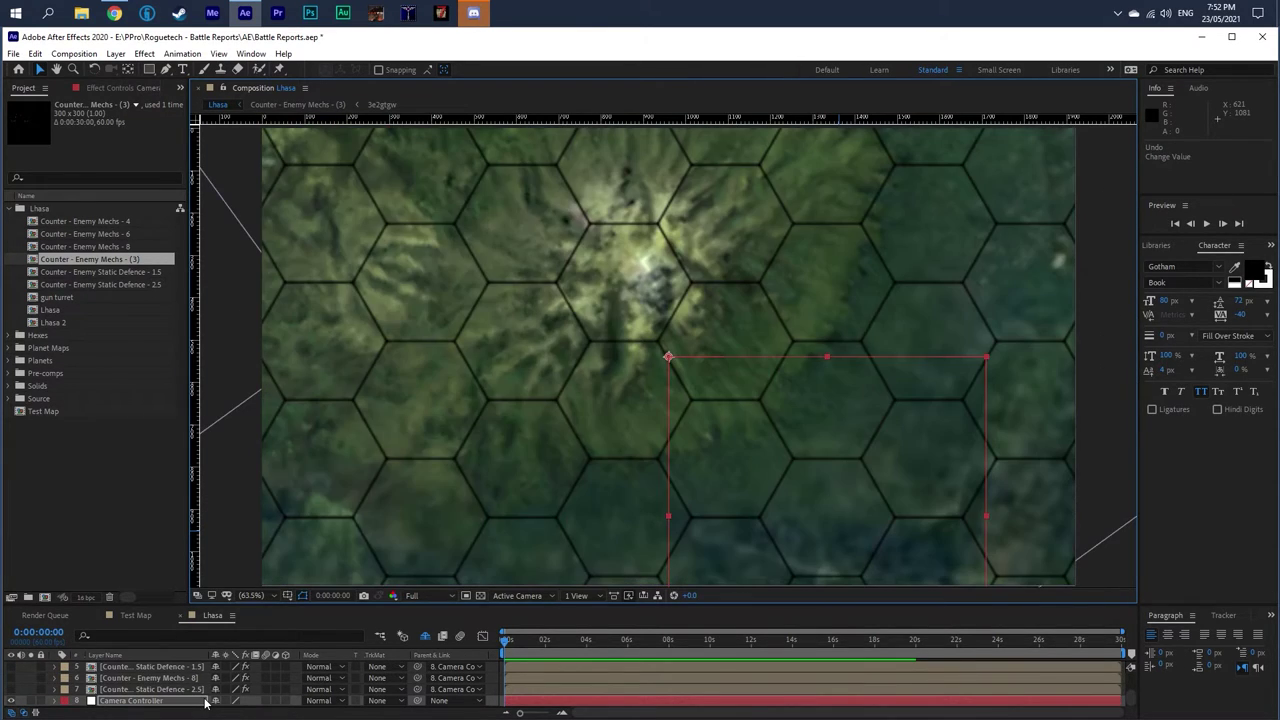
key("ctrl+z")
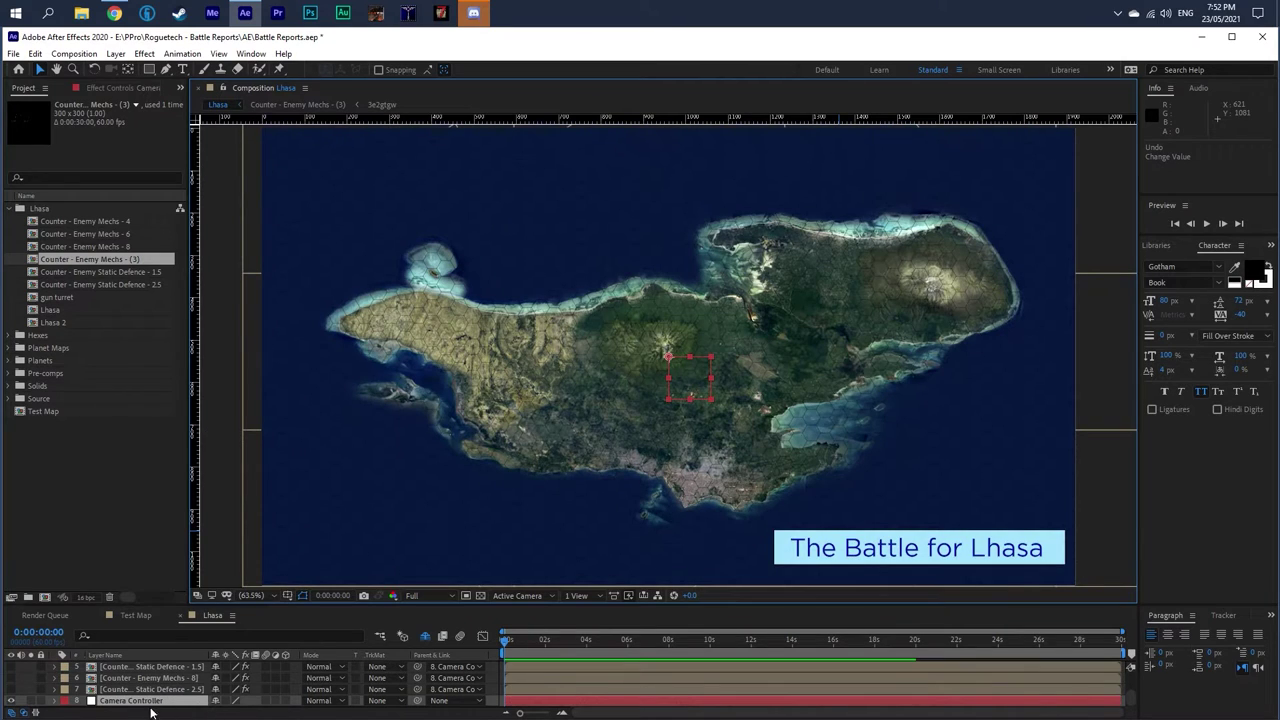
key("F2")
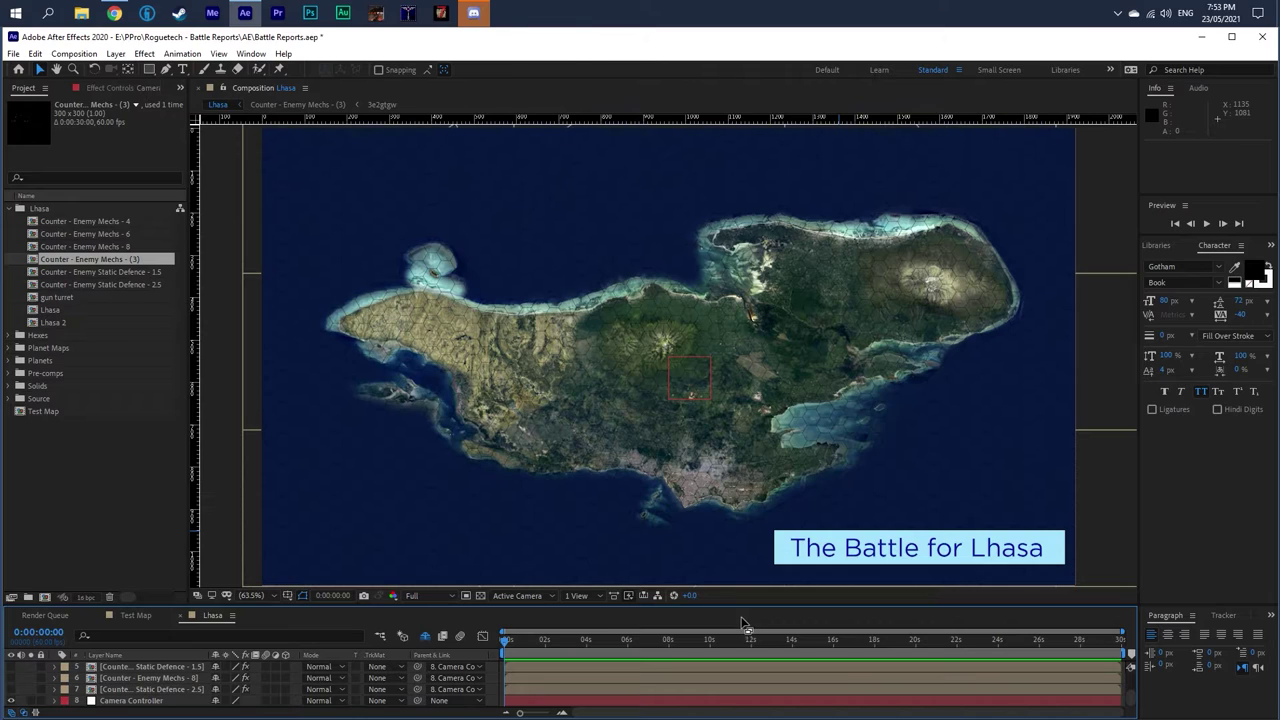
- Redo the Camera Controller's scale and position changes and the enemy counter layers' visibility
left_click(667, 560)
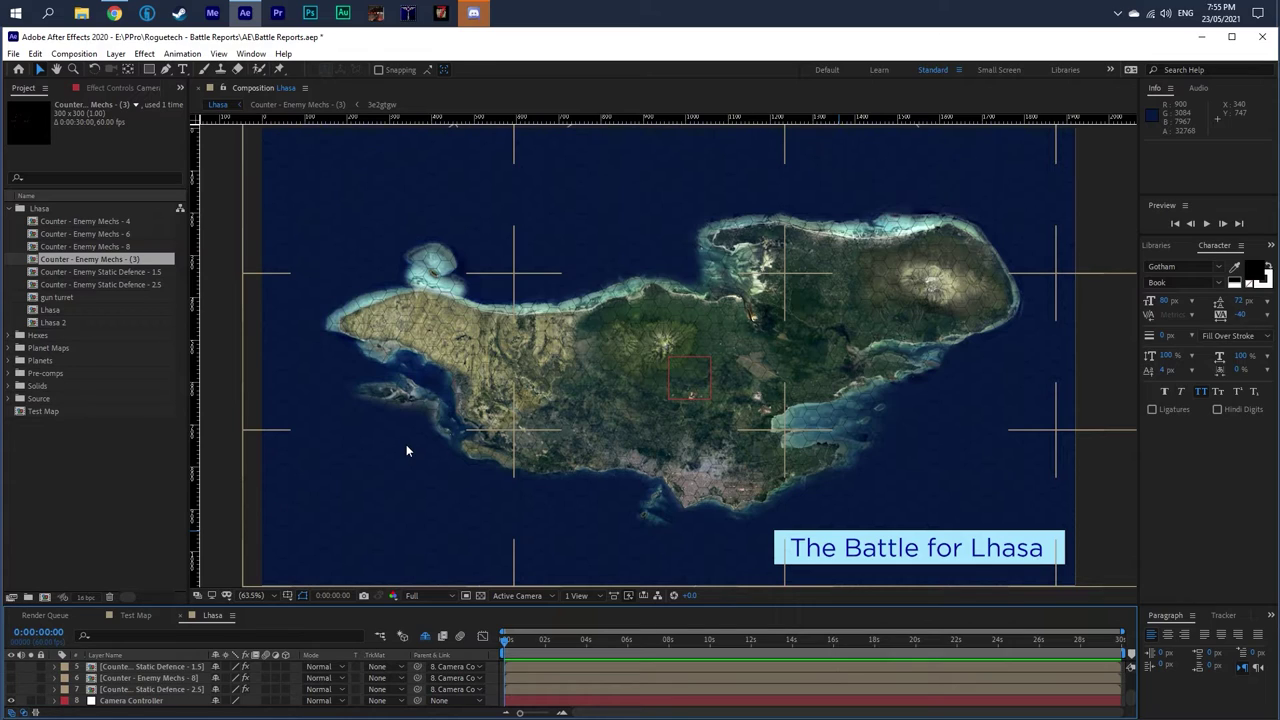
key("ctrl+z")
key("ctrl+z")
key("ctrl+z")
key("ctrl+z")
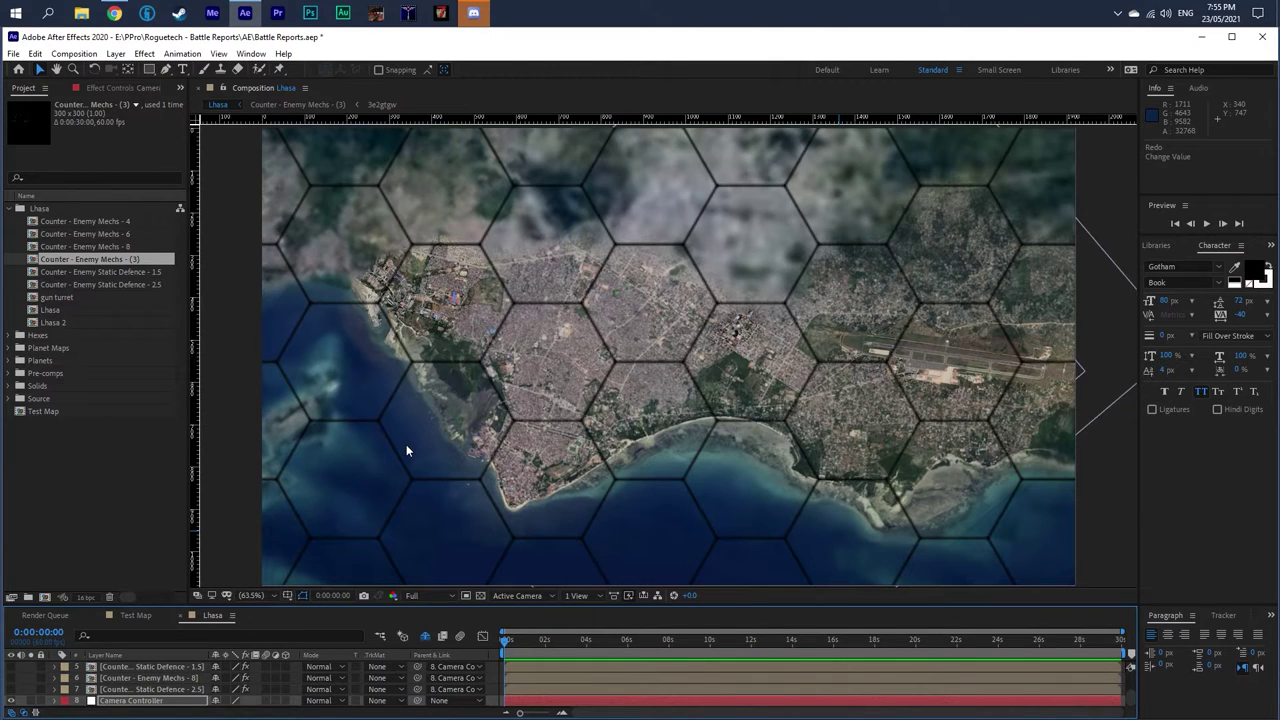
key("ctrl+z")
key("ctrl+z")
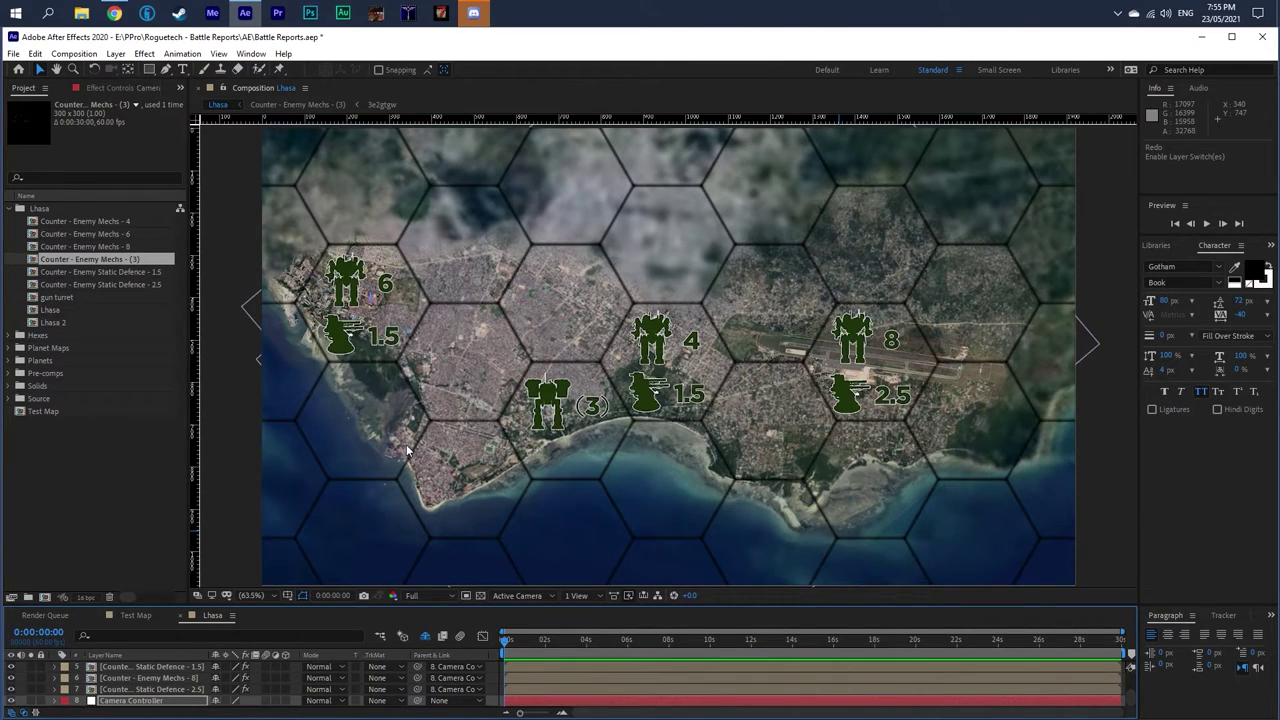